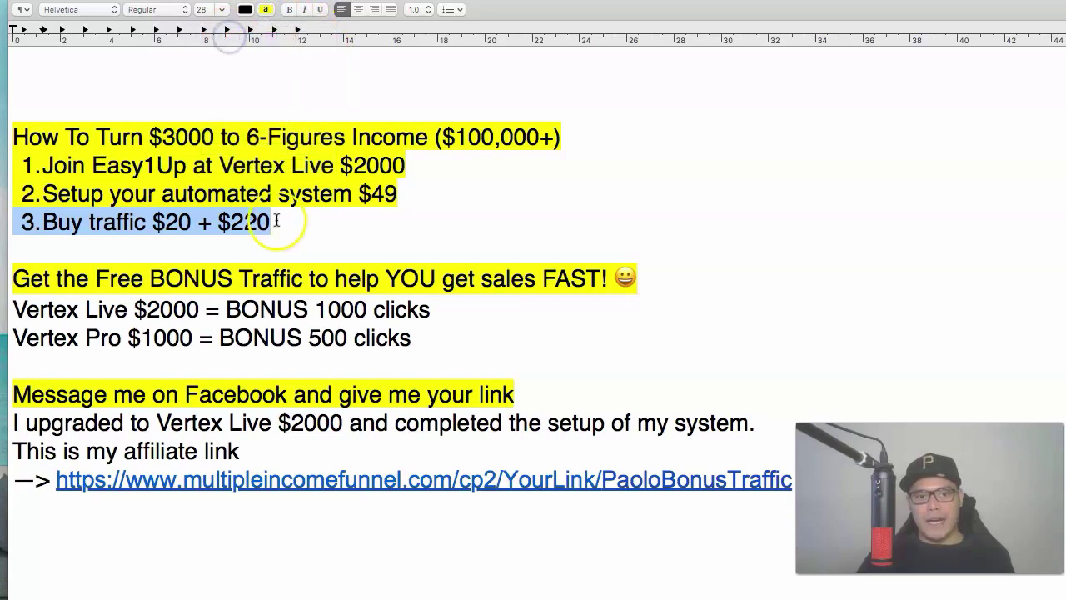
# Step: Review the plan notes, the default lead capture links and the Lead Capture Page 2 landing page
pyautogui.click(278, 220)
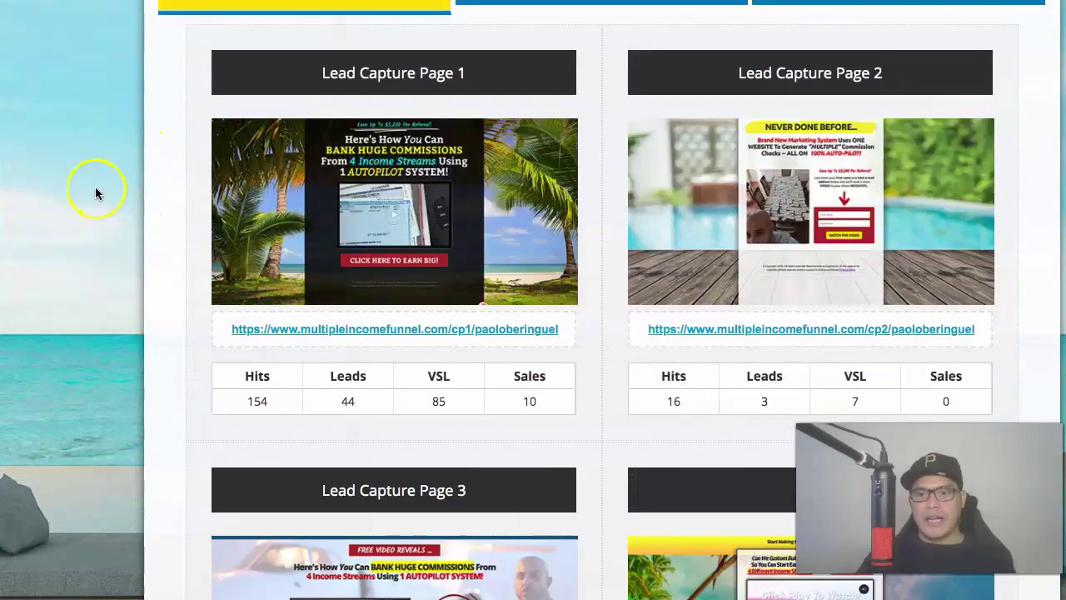
pyautogui.scroll(2, 742, 131)
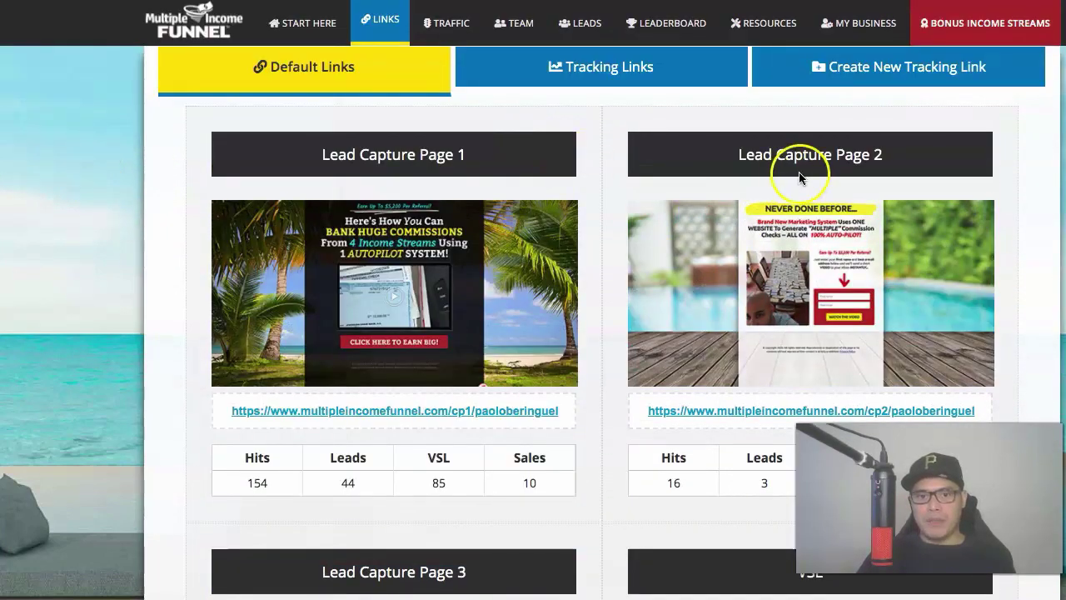
pyautogui.scroll(-1, 770, 145)
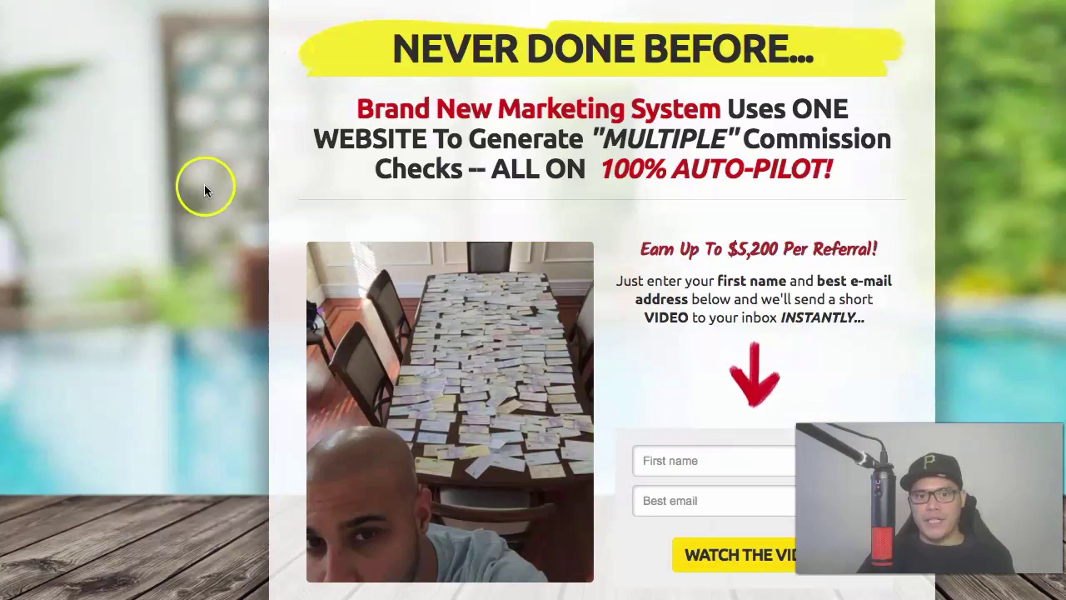
pyautogui.scroll(-1, 204, 187)
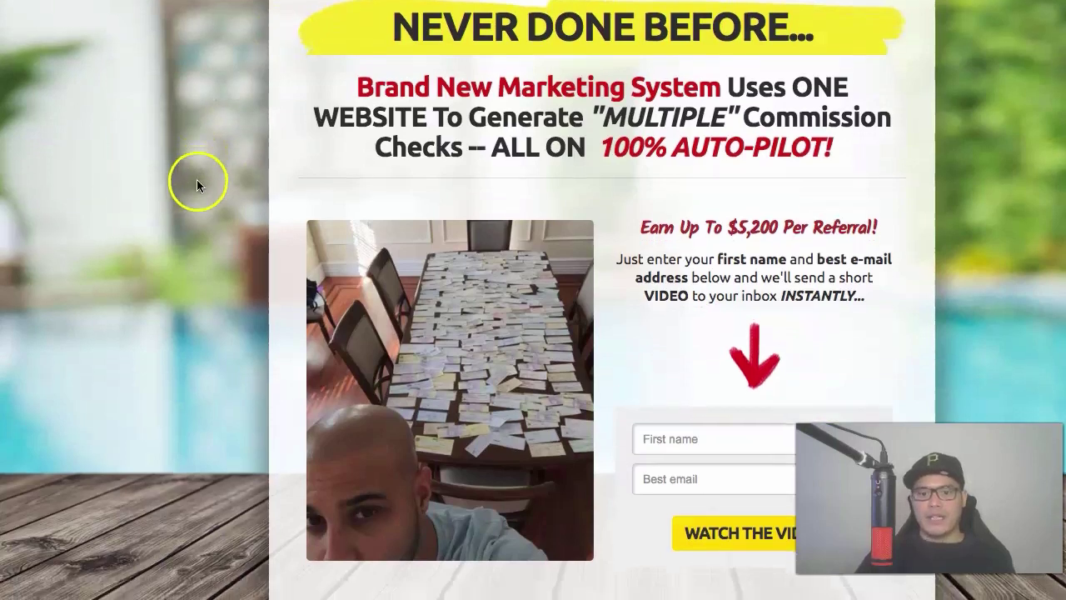
pyautogui.scroll(1, 216, 372)
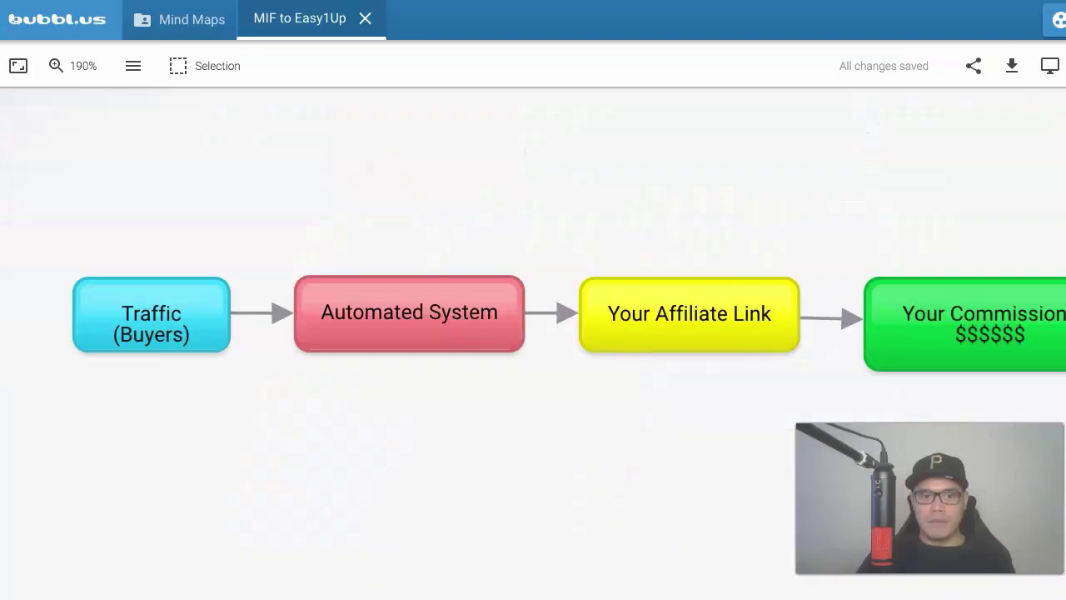
# Step: Switch to the MIF to Easy1Up mind map in bubbl.us to examine Traffic and Automated System, and return to the default links
pyautogui.click(200, 312)
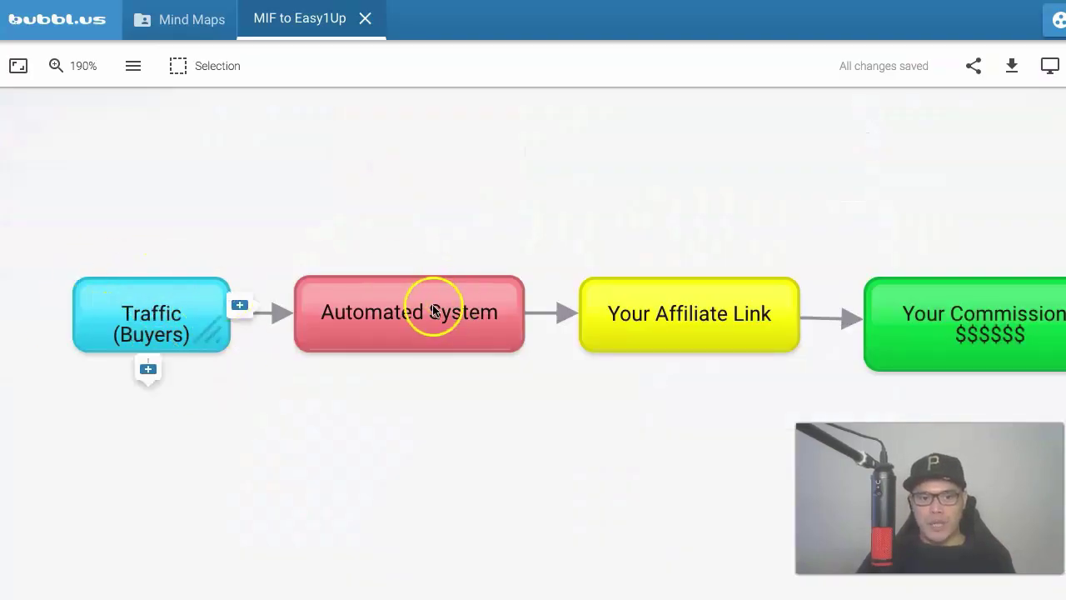
pyautogui.click(389, 325)
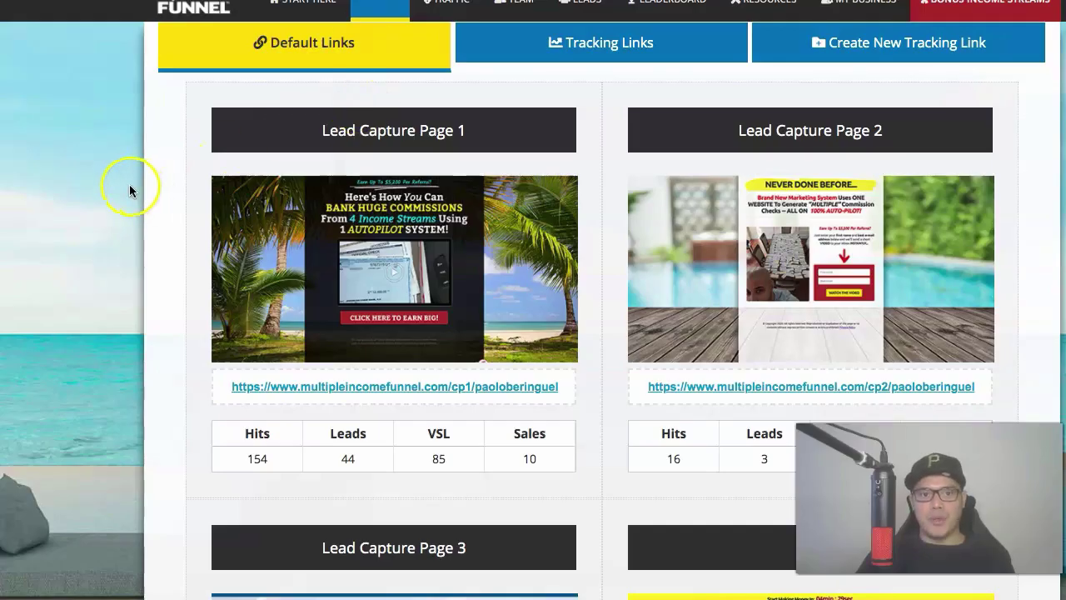
pyautogui.scroll(1, 125, 191)
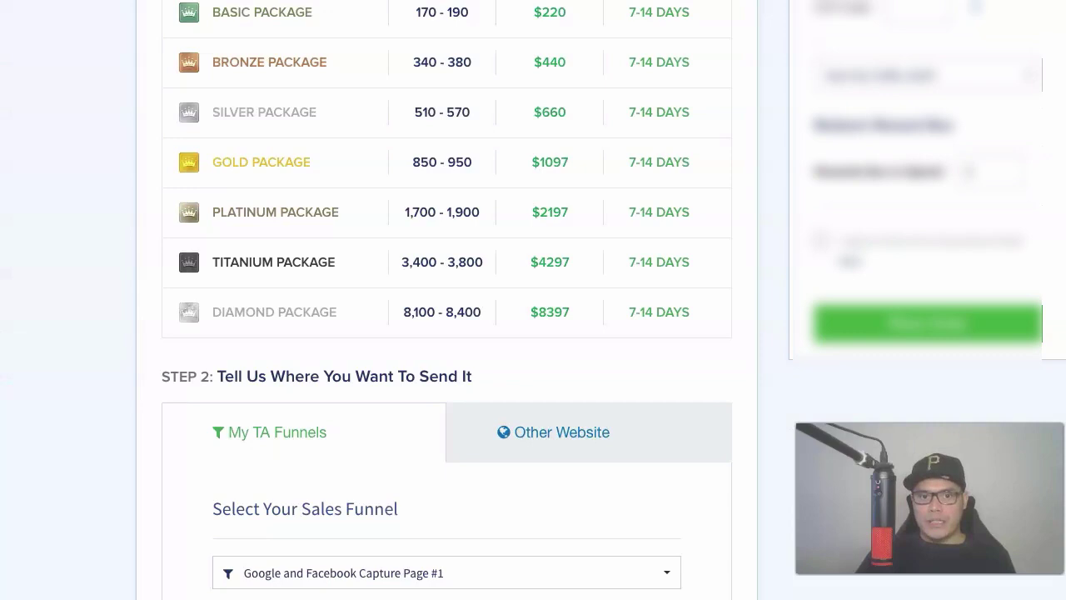
# Step: Switch to the Traffic Authority purchase page and examine the premium traffic packages with their clicks, prices and delivery times
pyautogui.click(647, 243)
pyautogui.scroll(5, 647, 242)
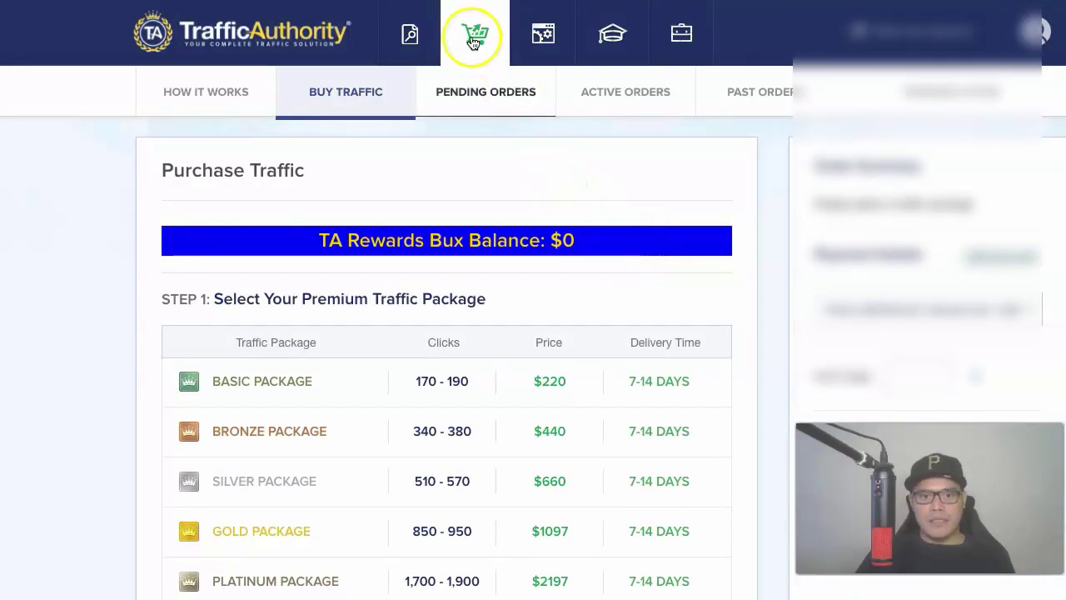
pyautogui.scroll(-3, 476, 39)
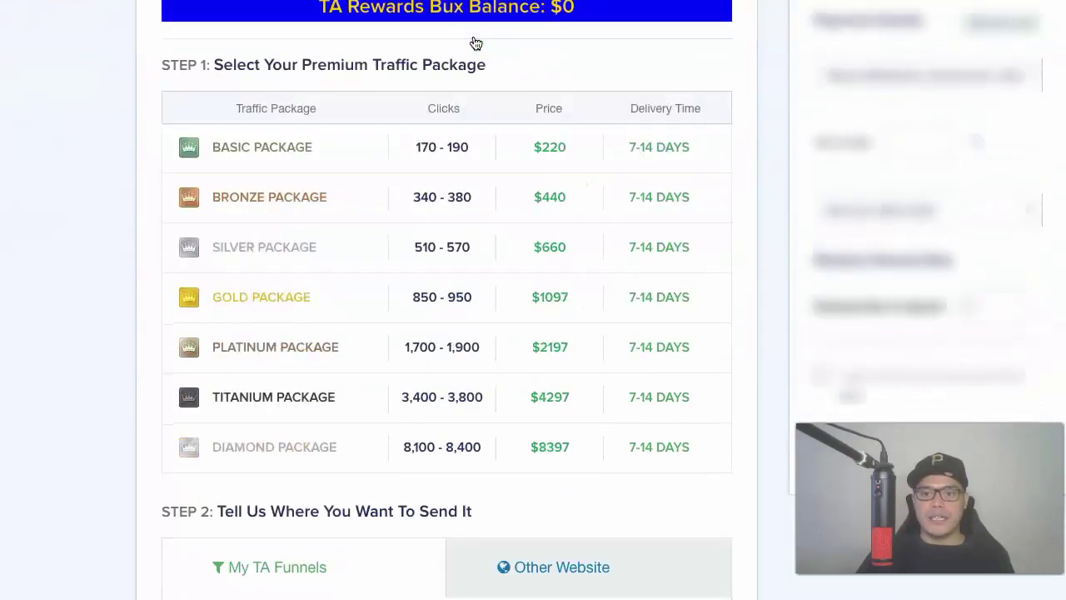
pyautogui.scroll(1, 477, 43)
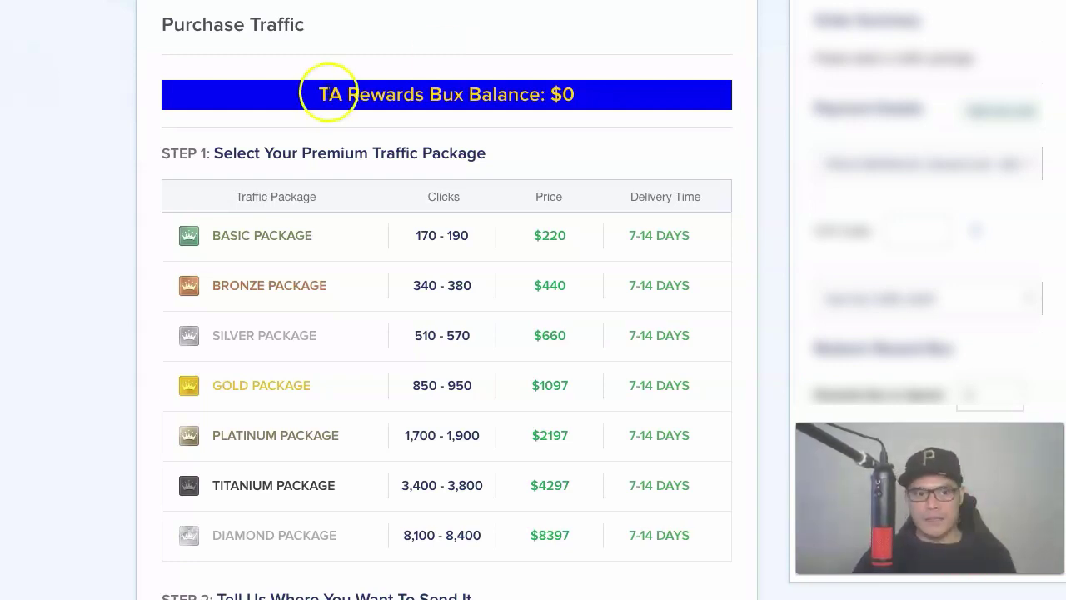
pyautogui.scroll(-1, 131, 100)
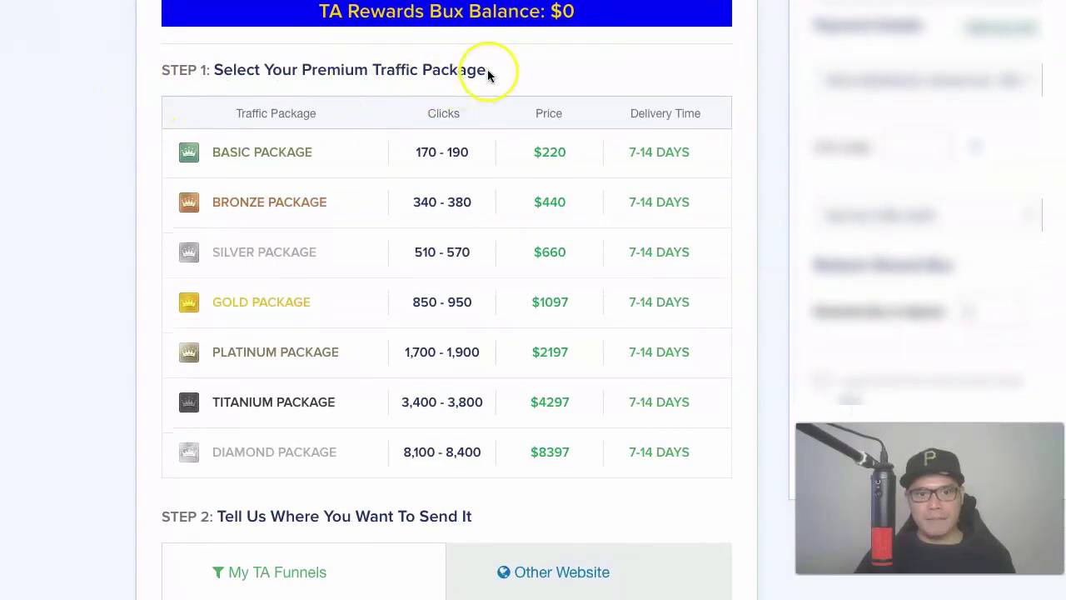
pyautogui.moveTo(490, 70); pyautogui.dragTo(72, 91)
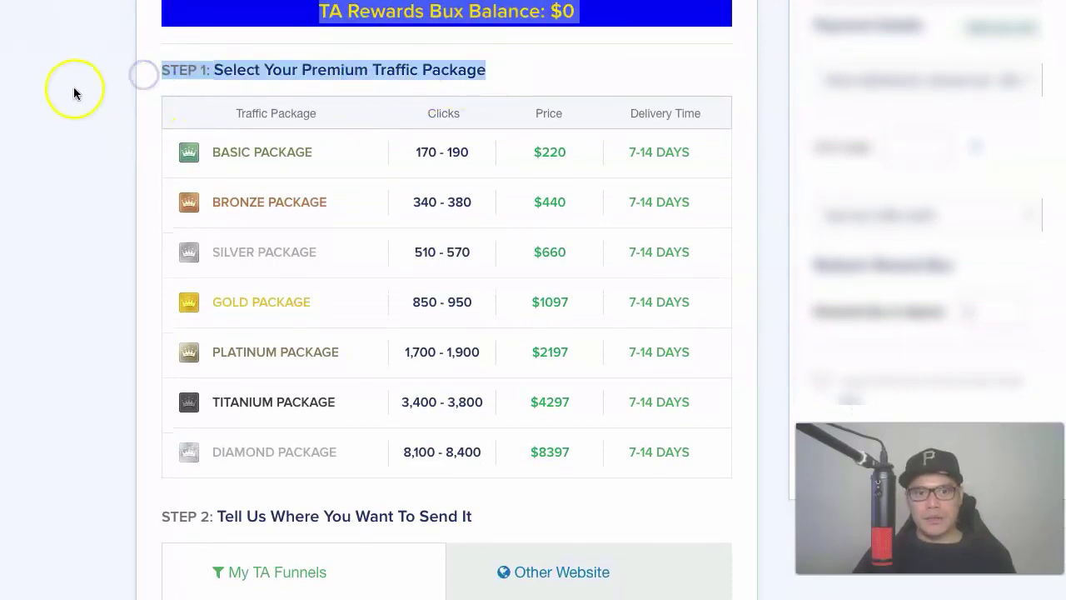
pyautogui.scroll(-1, 71, 91)
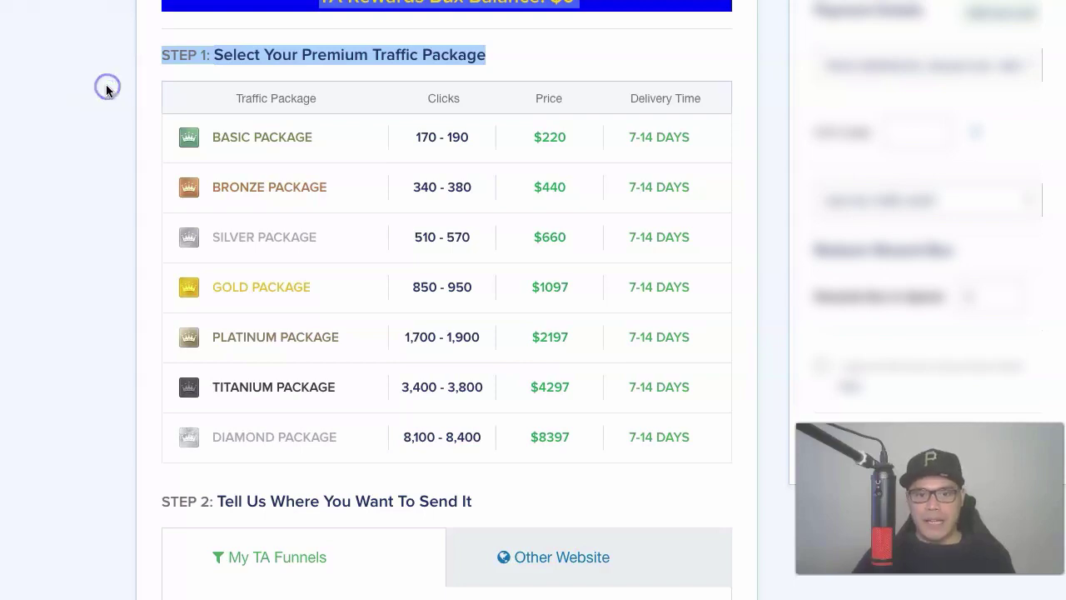
# Step: Switch to the plan notes and highlight the third item, "Buy traffic $20 + $220"
pyautogui.click(976, 406)
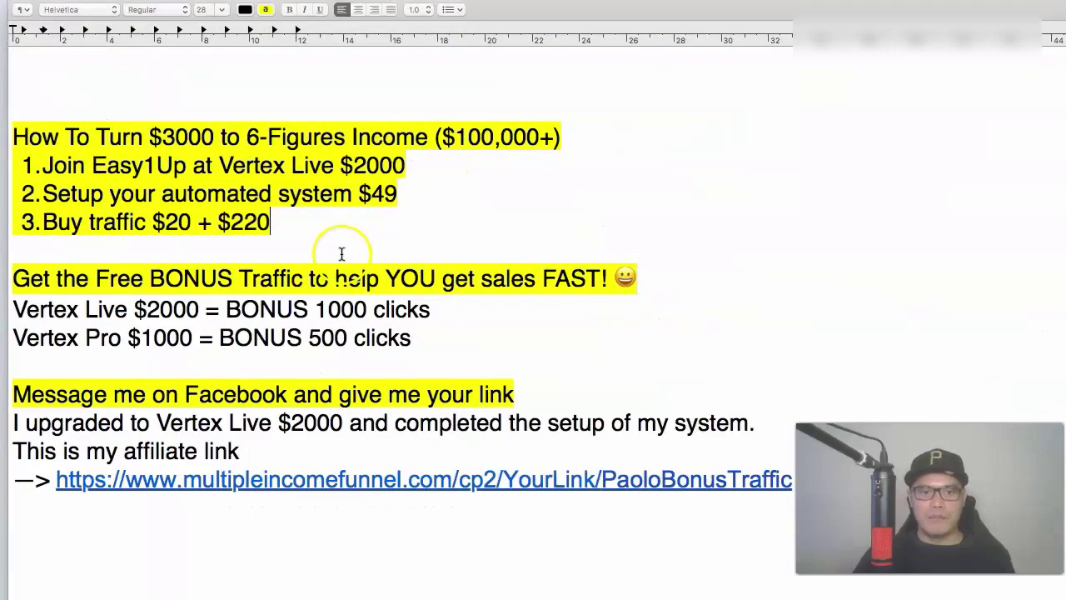
pyautogui.click(287, 230)
pyautogui.moveTo(275, 223); pyautogui.dragTo(21, 221)
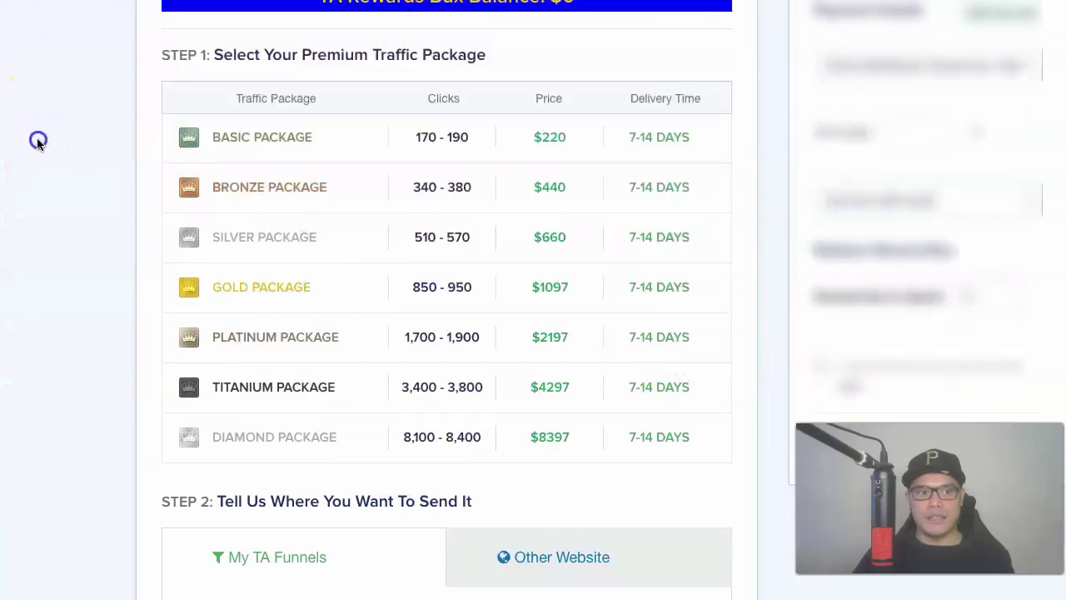
# Step: Return to the Traffic Authority purchase page and select the Basic Package and the Bronze Package
pyautogui.click(252, 138)
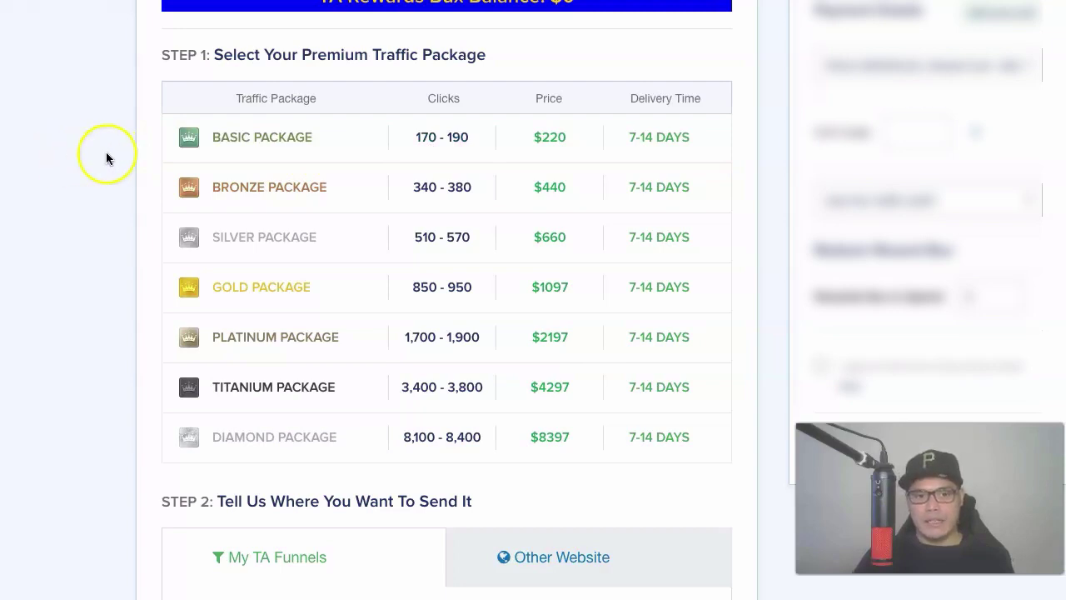
pyautogui.click(225, 140)
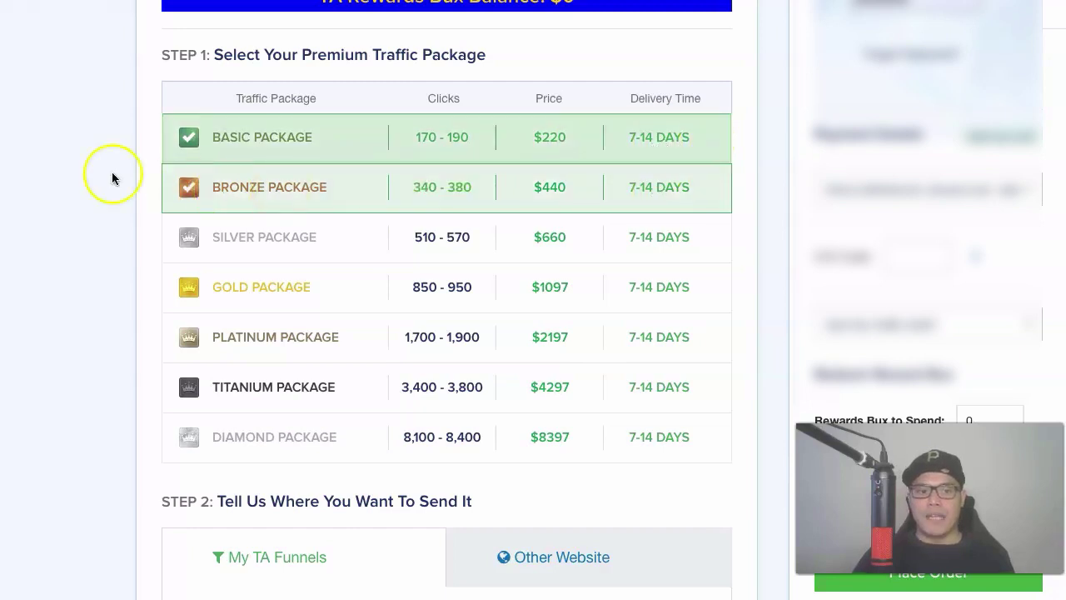
# Step: Review the "STEP 2: Tell Us Where You Want To Send It" section of the traffic order
pyautogui.scroll(-2, 70, 160)
pyautogui.scroll(-1, 70, 162)
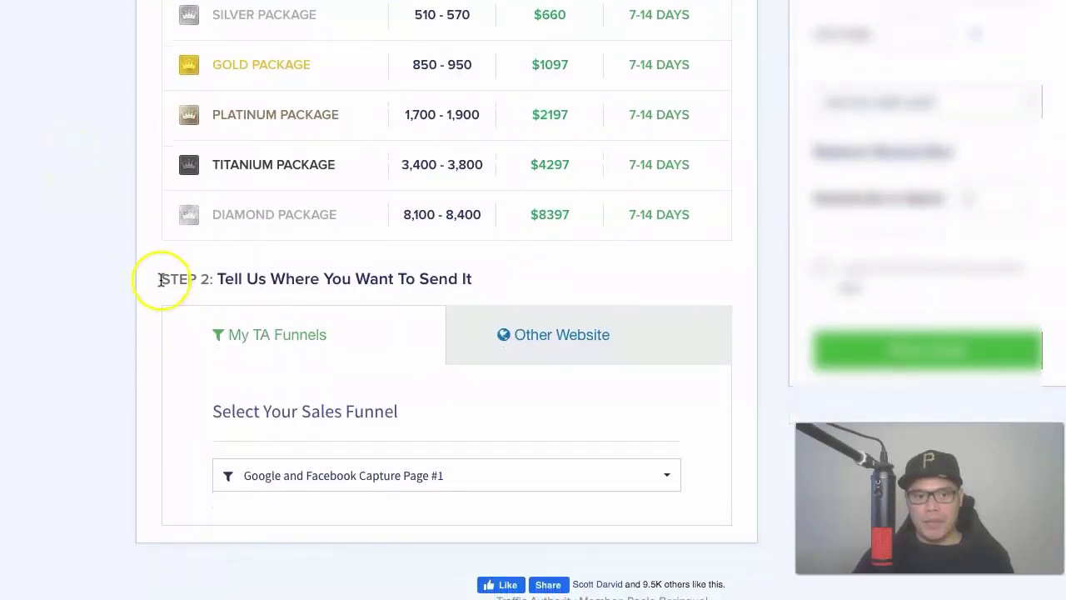
pyautogui.tripleClick(473, 279)
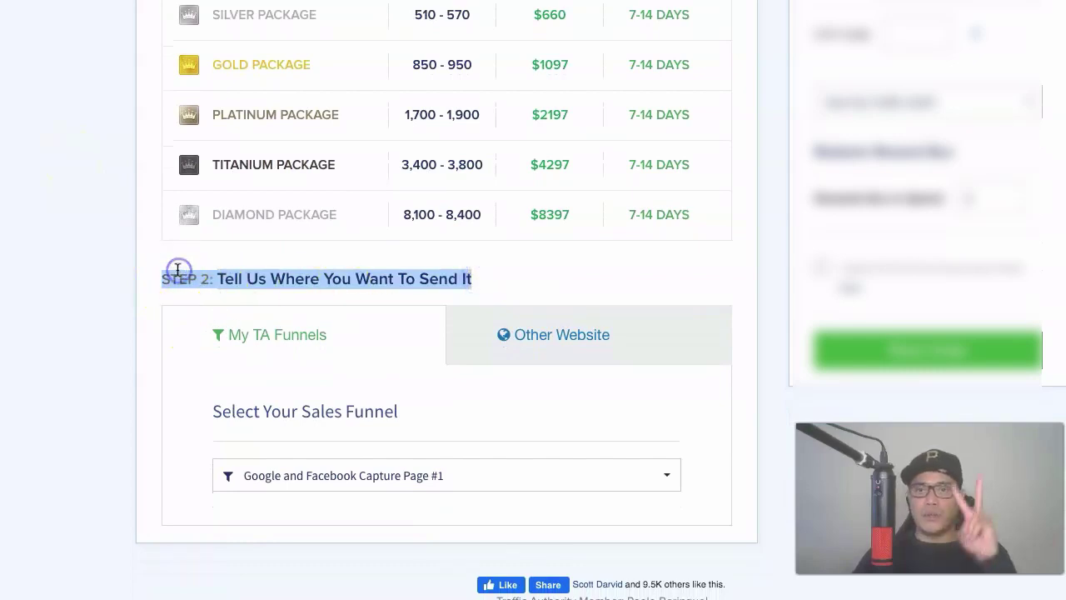
pyautogui.click(149, 268)
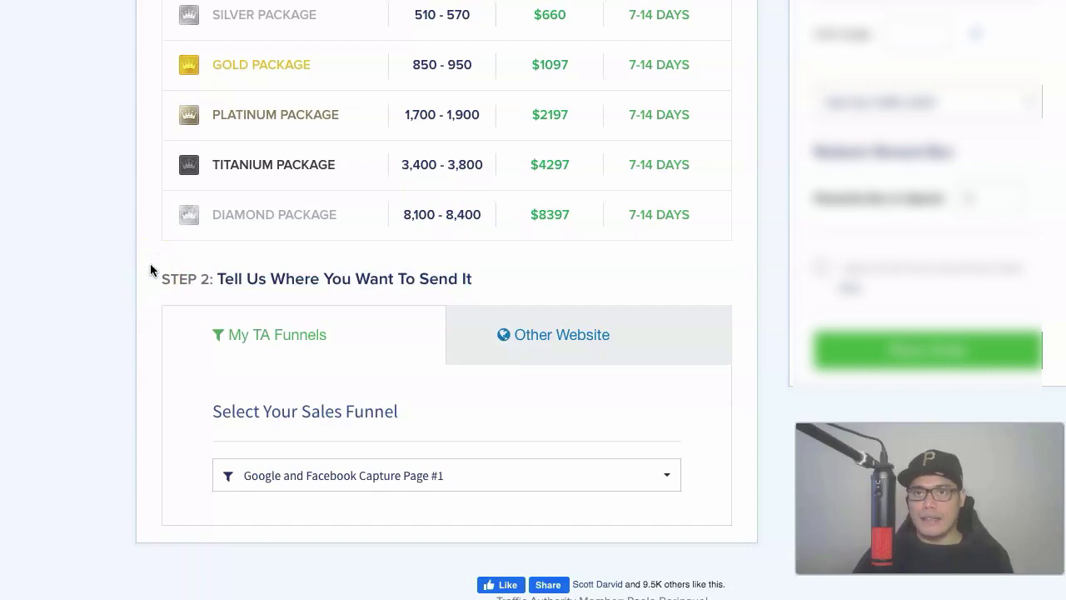
pyautogui.click(150, 264)
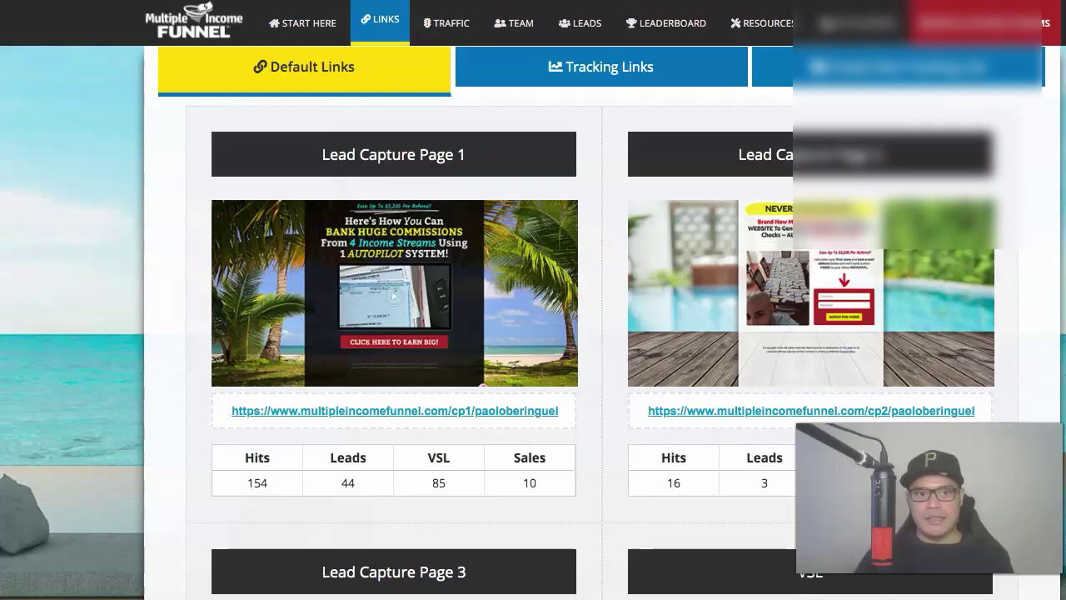
# Step: Switch to the Multiple Income Funnel default links and copy the URL of Lead Capture Page 2
pyautogui.click(160, 142)
pyautogui.click(525, 375)
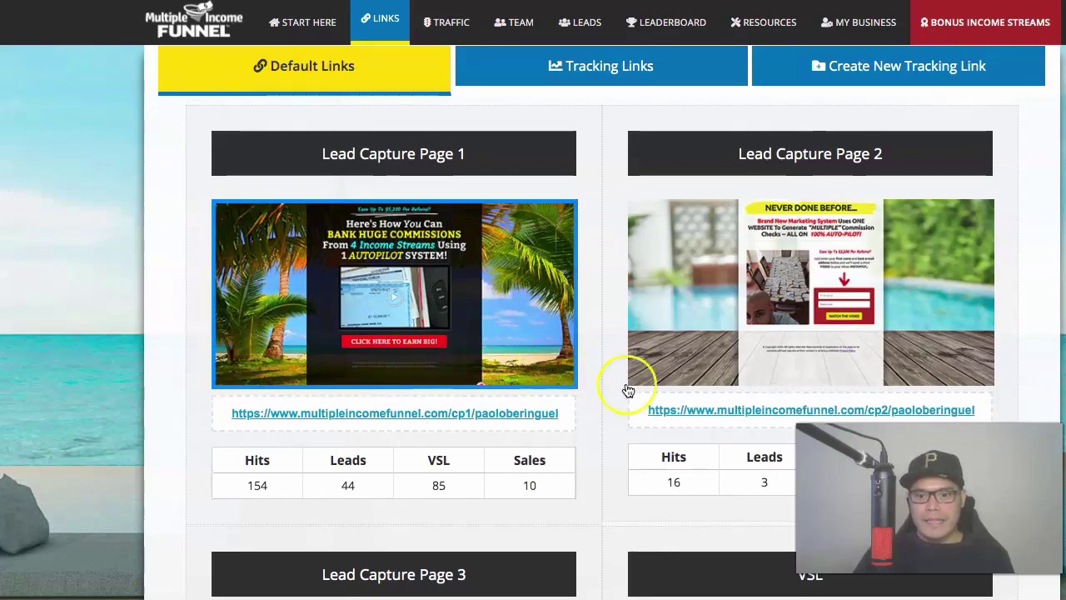
pyautogui.scroll(-1, 657, 383)
pyautogui.click(702, 342)
pyautogui.rightClick(704, 342)
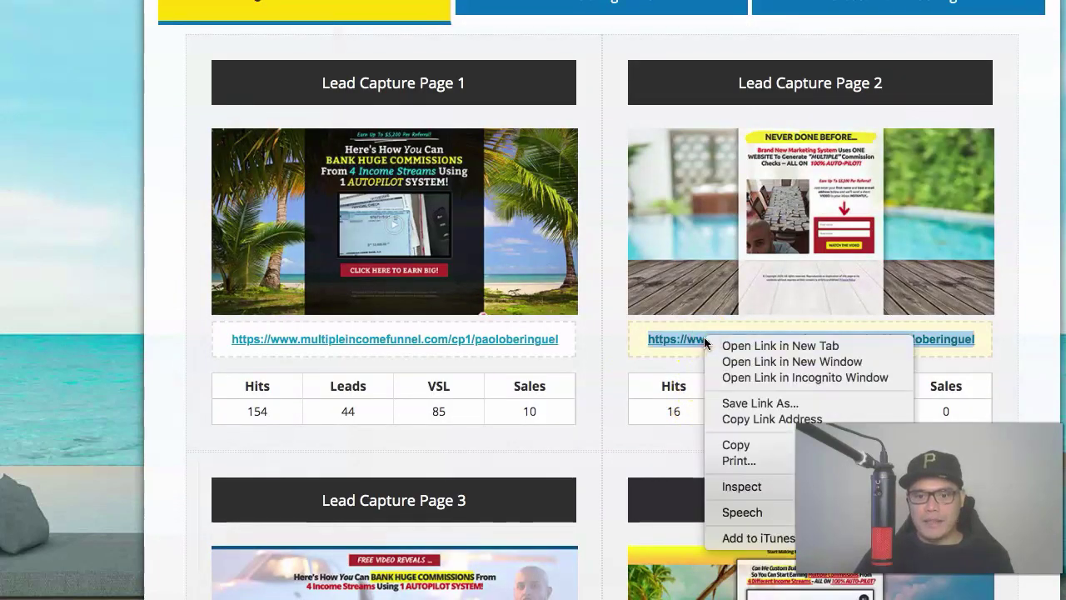
pyautogui.click(704, 441)
pyautogui.click(167, 293)
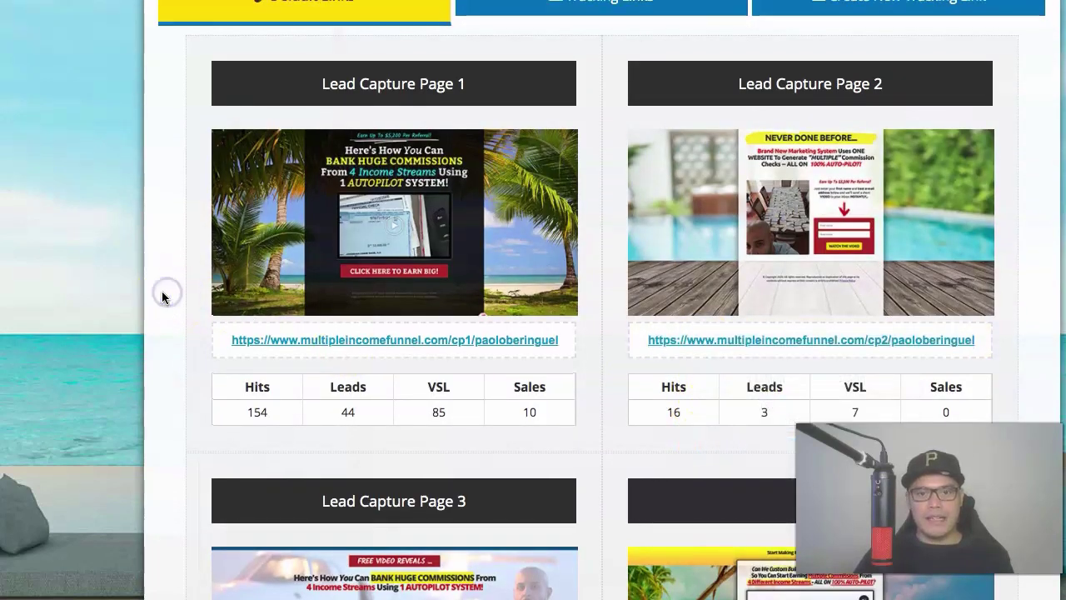
pyautogui.scroll(1, 300, 147)
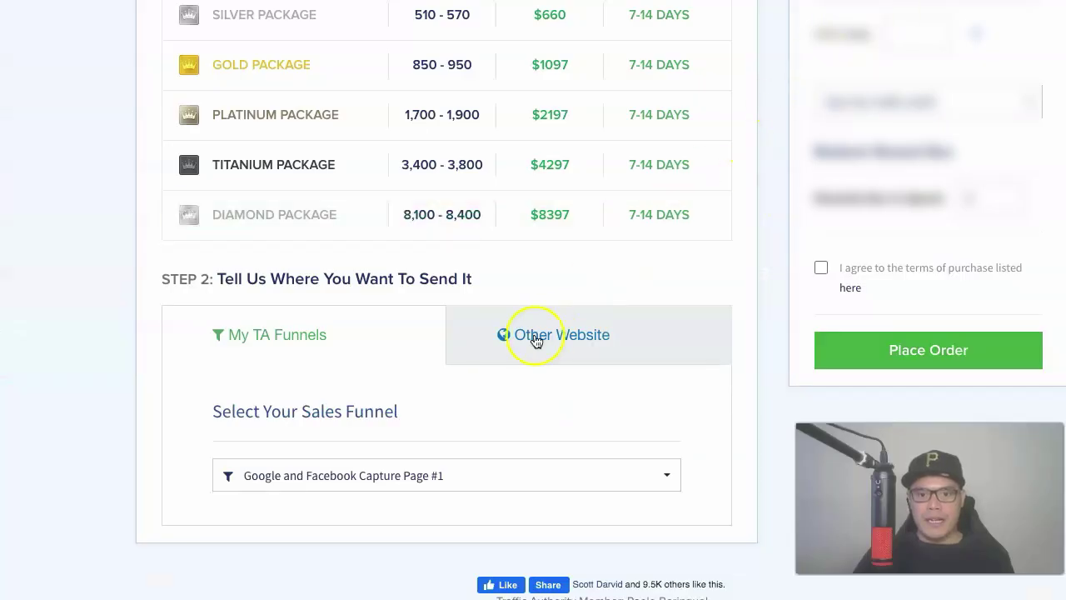
# Step: Set the traffic order's destination to Other Website and paste the copied Lead Capture Page 2 link as the website URL
pyautogui.click(536, 341)
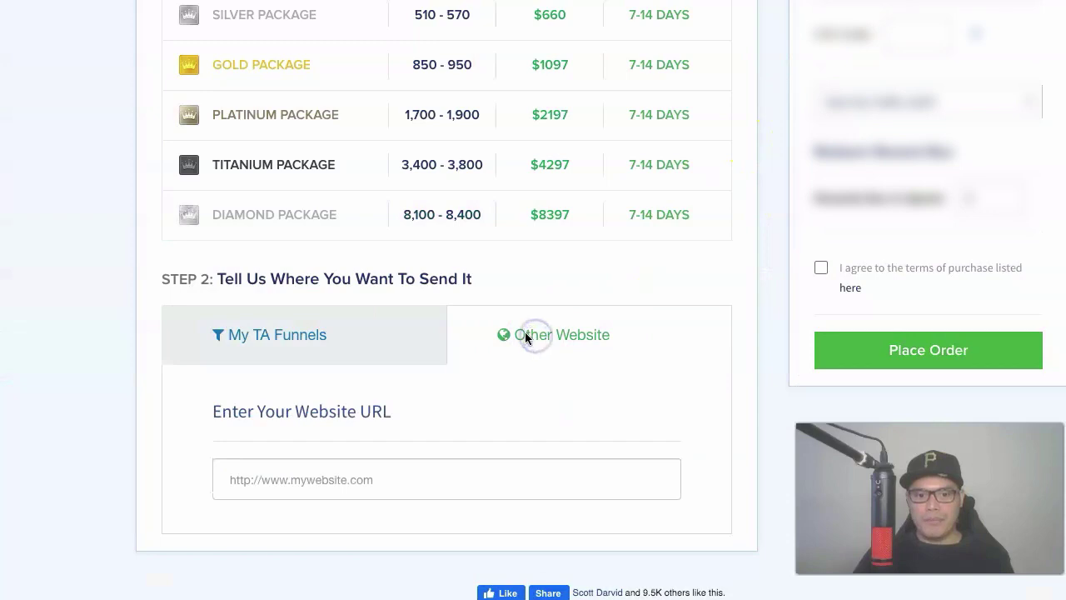
pyautogui.rightClick(301, 484)
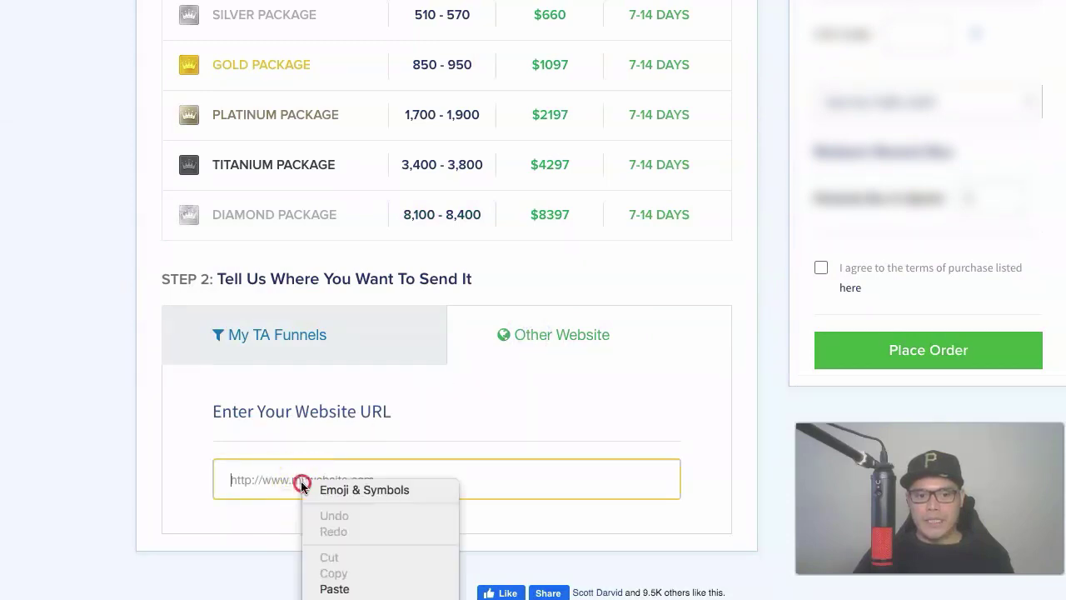
pyautogui.click(334, 588)
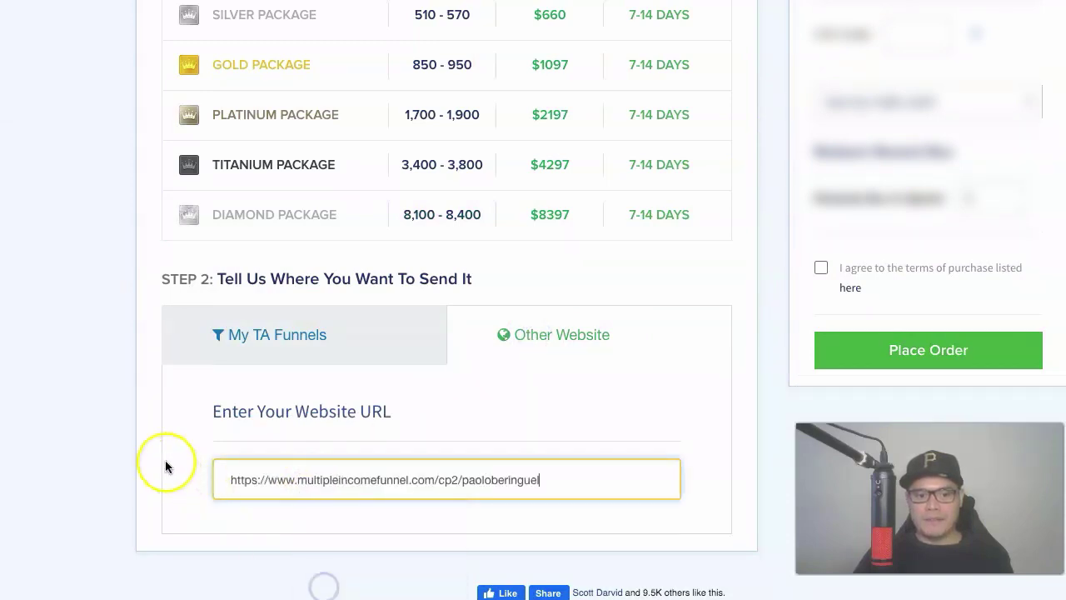
# Step: Append the tracking tag /TAJune52021 to the end of the website URL
pyautogui.click(555, 485)
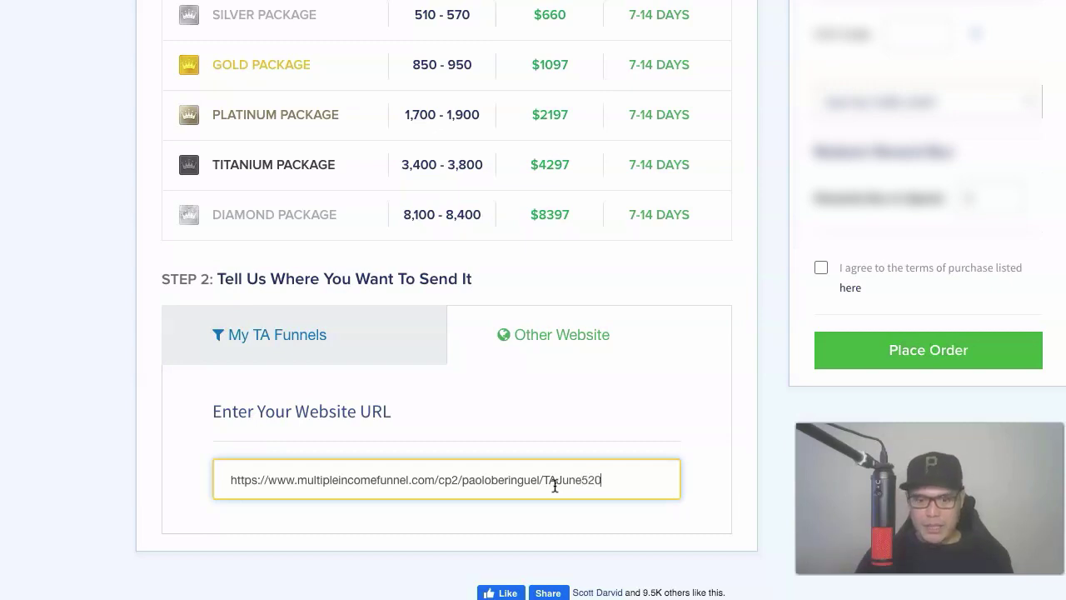
pyautogui.click(642, 429)
pyautogui.click(746, 425)
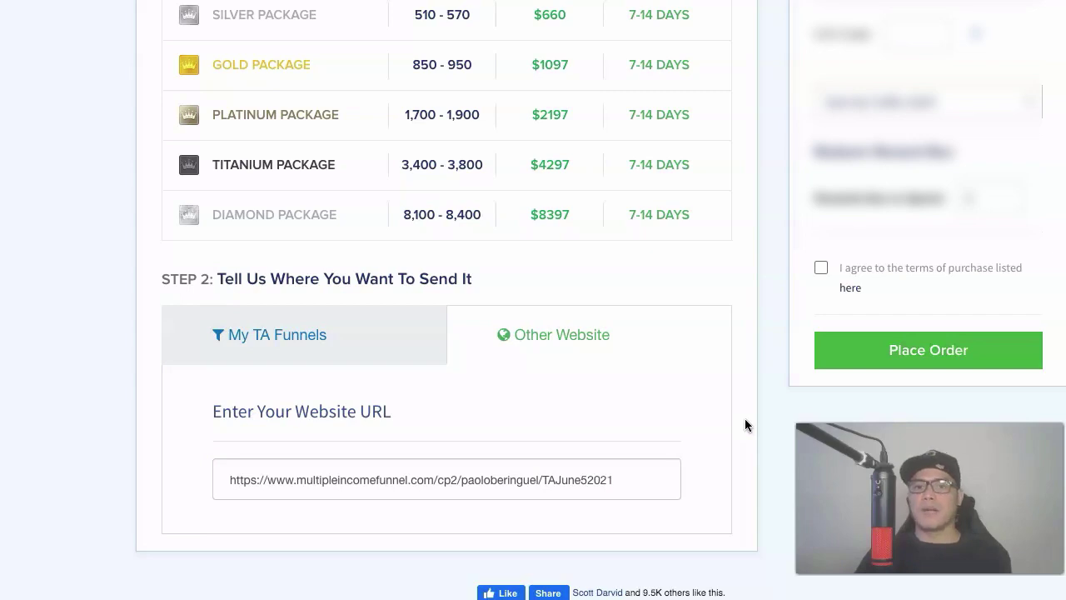
# Step: Switch to the MIF to Easy1Up mind map and bring the whole chain from Traffic to Your Commissions into view
pyautogui.scroll(-1, 758, 383)
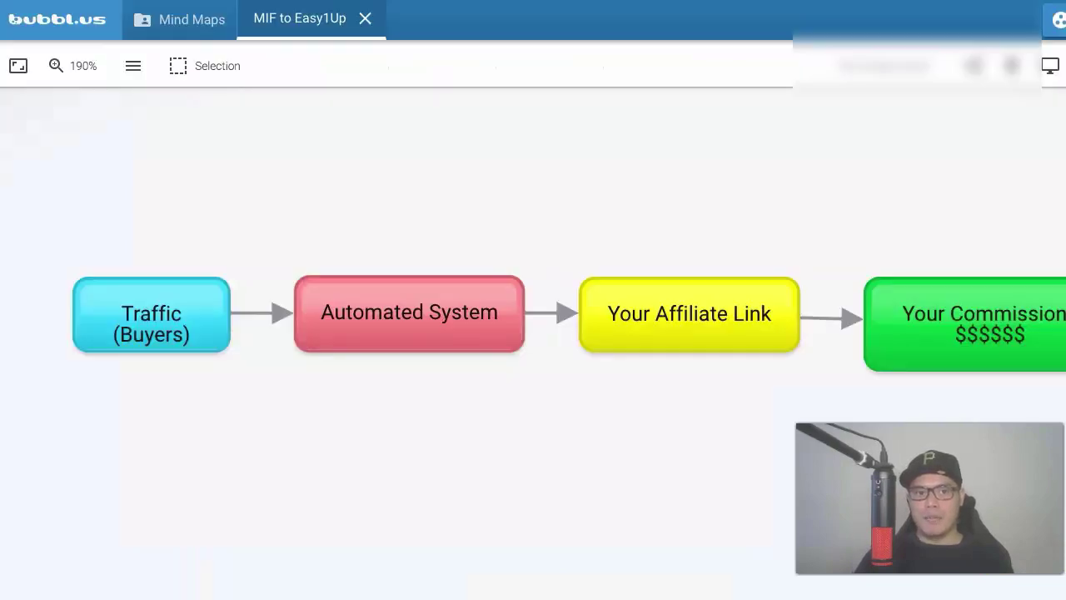
pyautogui.moveTo(590, 248); pyautogui.dragTo(564, 216)
pyautogui.moveTo(639, 209); pyautogui.dragTo(624, 206)
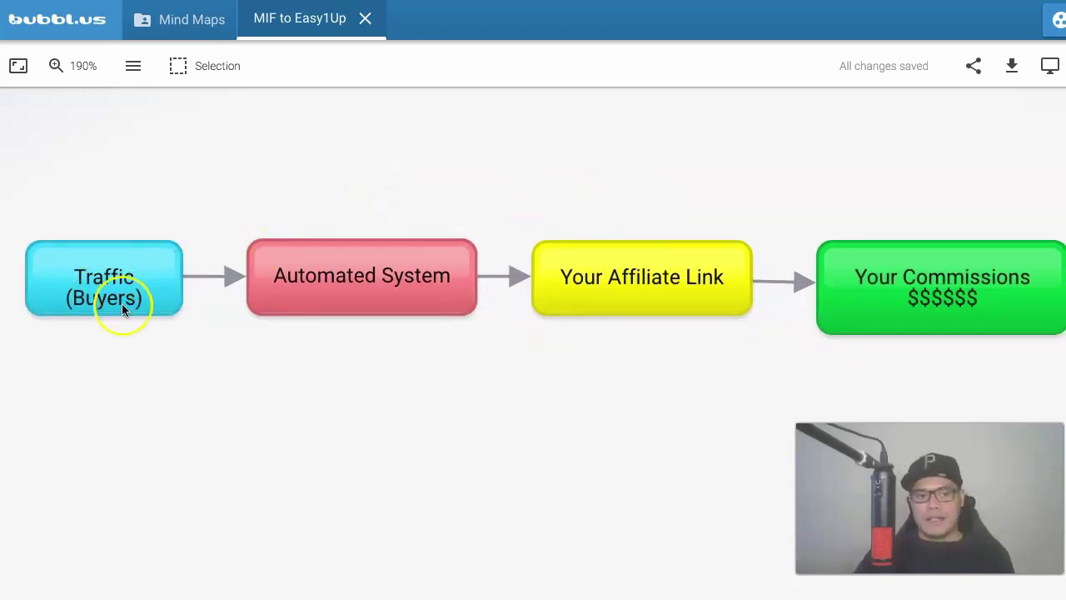
# Step: Draw a curved red arrow above the boxes from Traffic (Buyers) to Automated System
pyautogui.moveTo(86, 286)
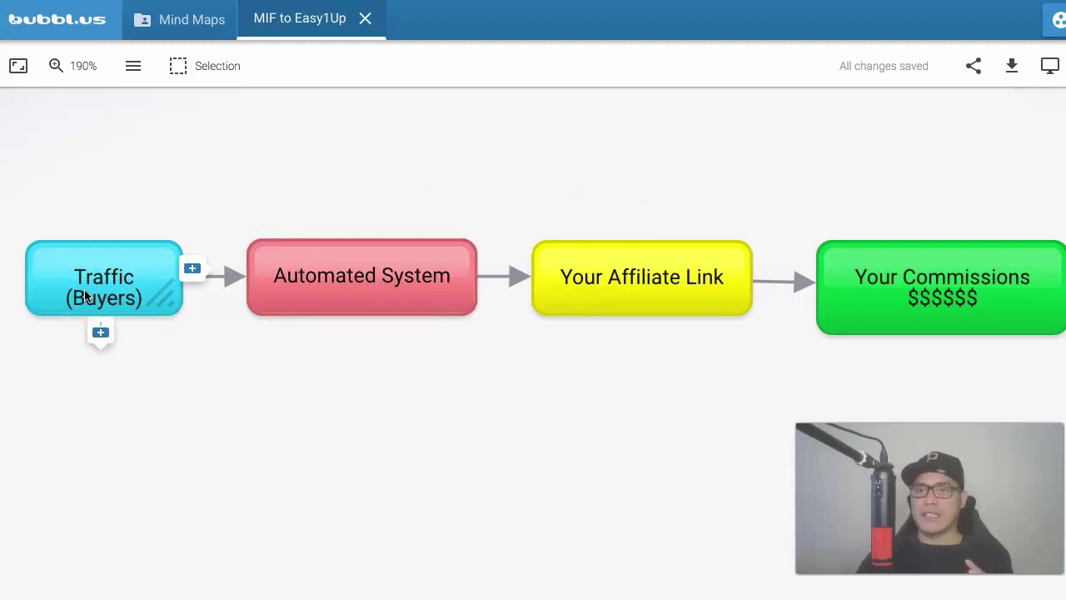
pyautogui.moveTo(47, 190)
pyautogui.mouseDown()
pyautogui.moveTo(100, 159)
pyautogui.moveTo(301, 206)
pyautogui.mouseUp()
pyautogui.moveTo(274, 125); pyautogui.dragTo(219, 223)
pyautogui.moveTo(314, 268)
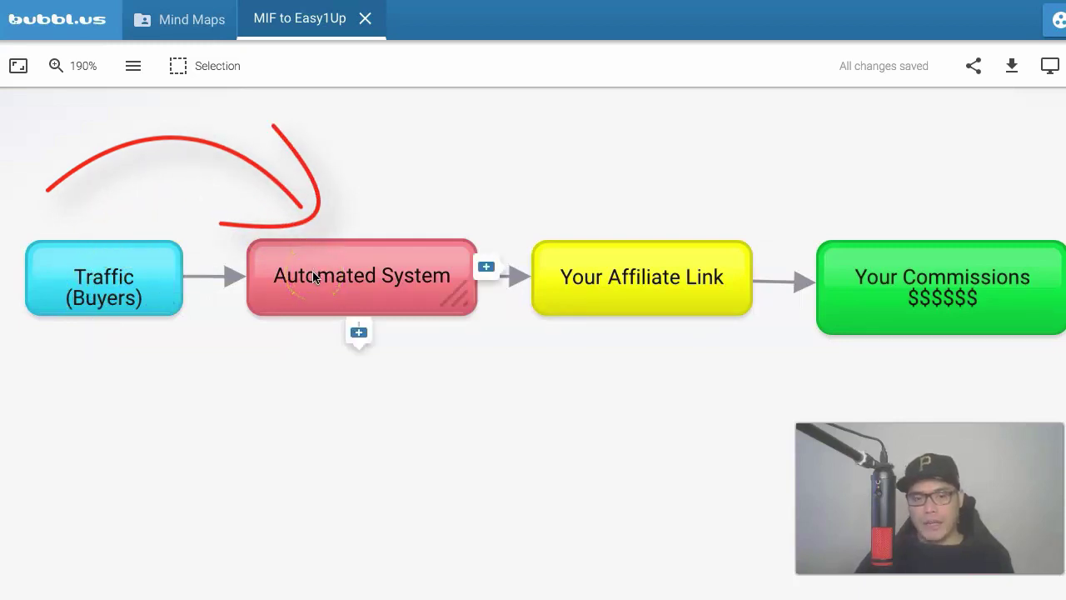
# Step: Draw curved red arrows above the boxes from Automated System to Your Affiliate Link, and from there to Your Commissions
pyautogui.click(309, 274)
pyautogui.moveTo(363, 205); pyautogui.dragTo(618, 223)
pyautogui.moveTo(589, 142); pyautogui.dragTo(535, 239)
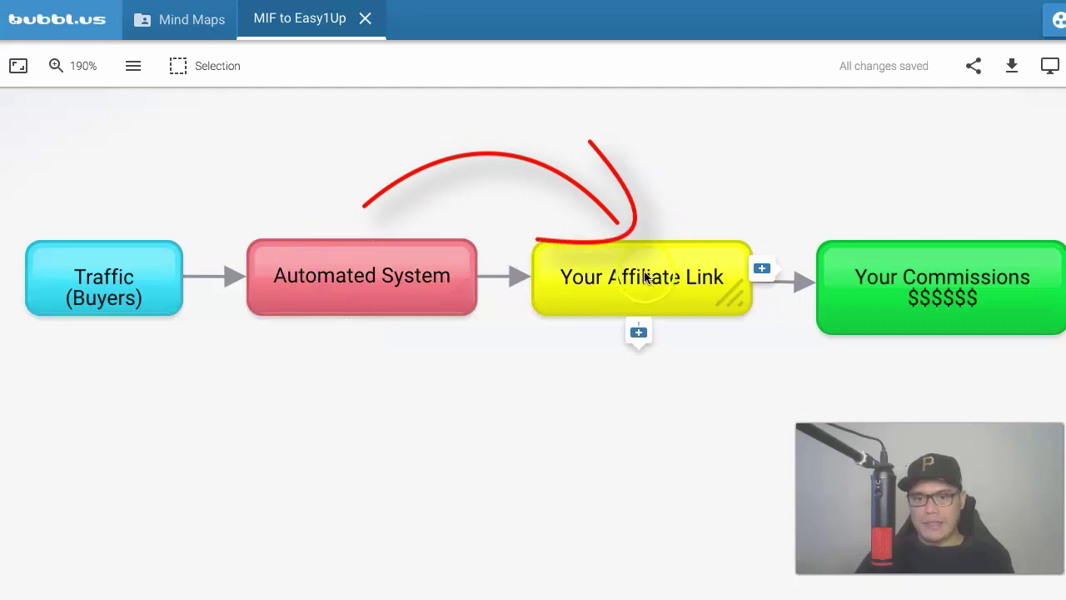
pyautogui.click(672, 223)
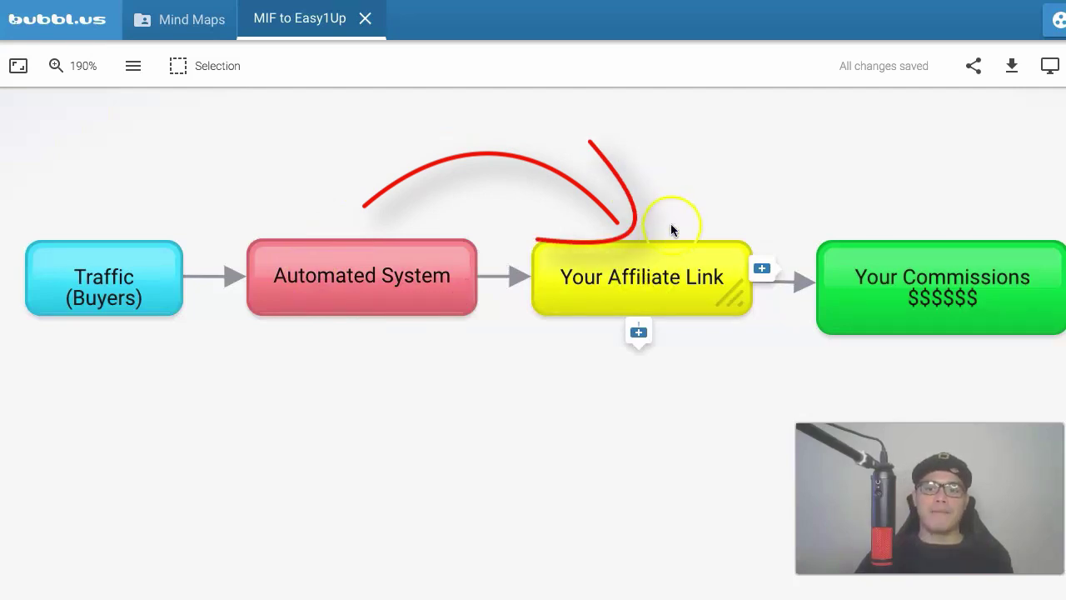
pyautogui.click(889, 286)
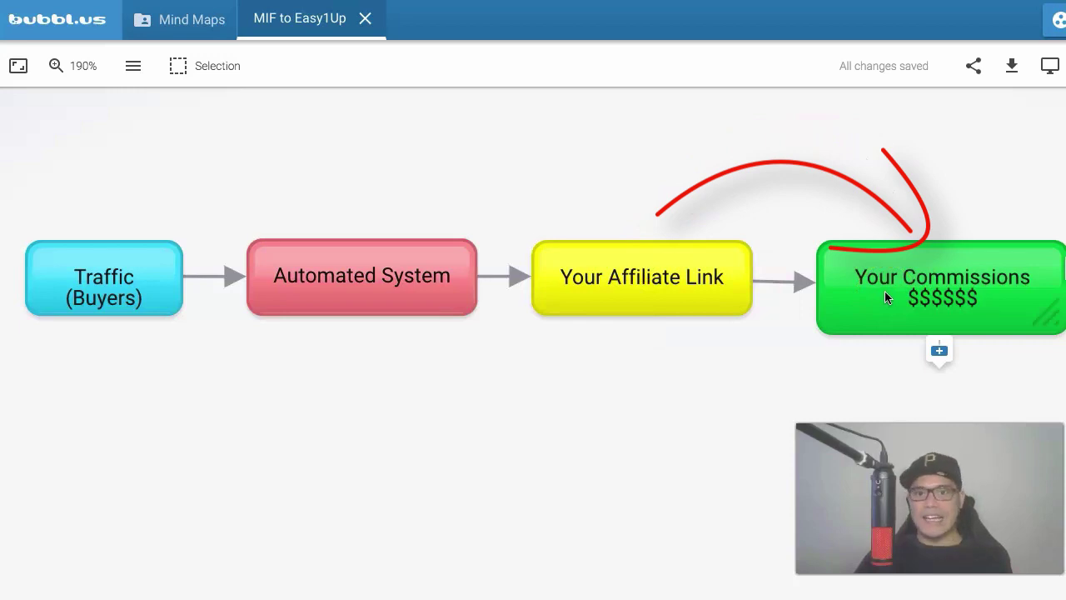
pyautogui.click(868, 265)
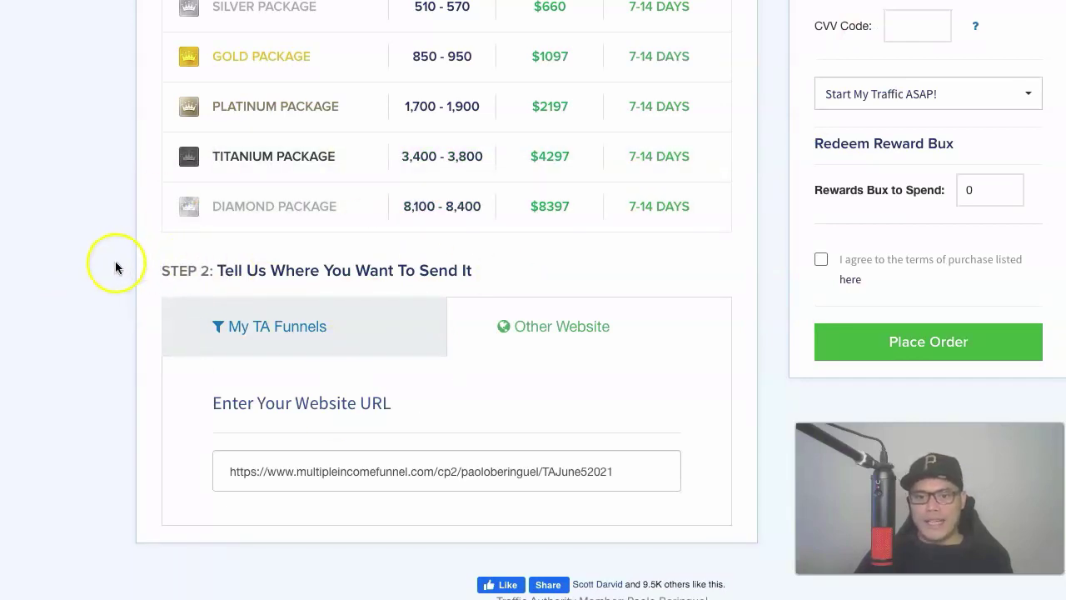
# Step: Switch to the funnel's sales page and look over its headline, video and account creation form
pyautogui.click(375, 475)
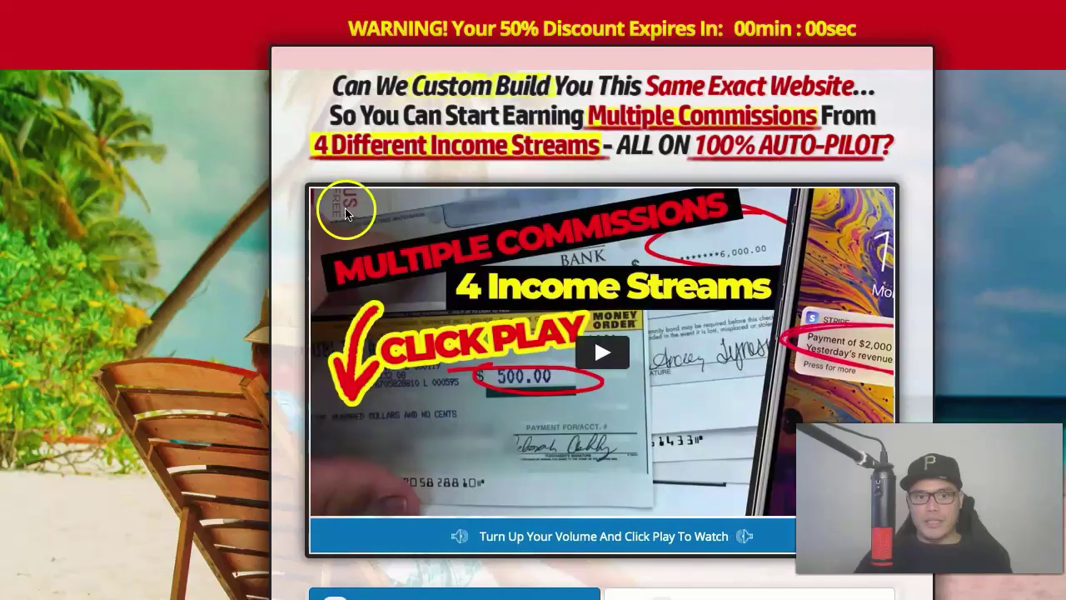
pyautogui.scroll(-7, 321, 209)
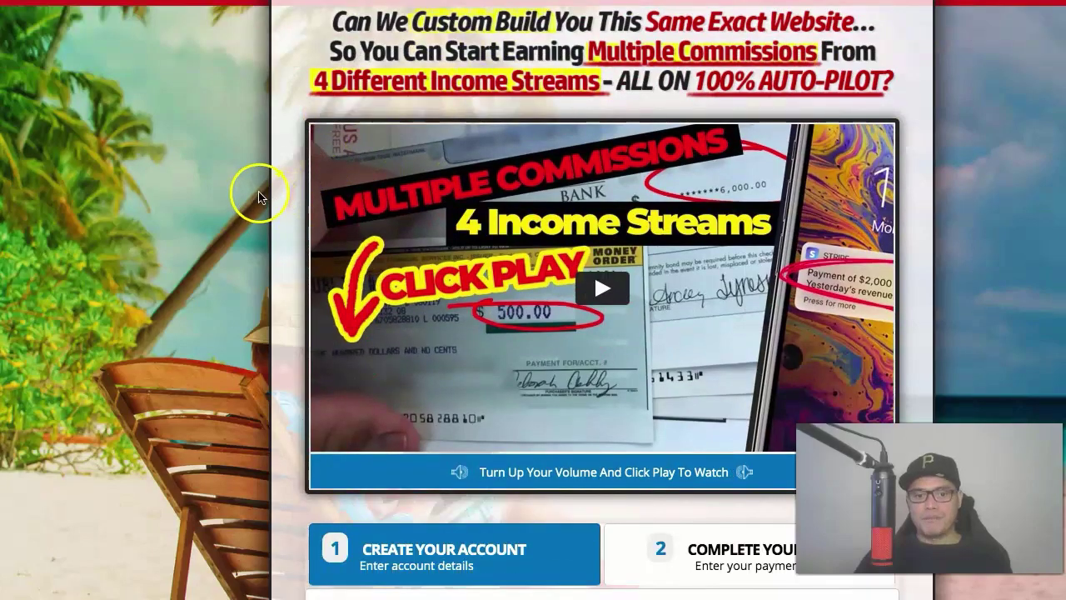
pyautogui.scroll(3, 255, 185)
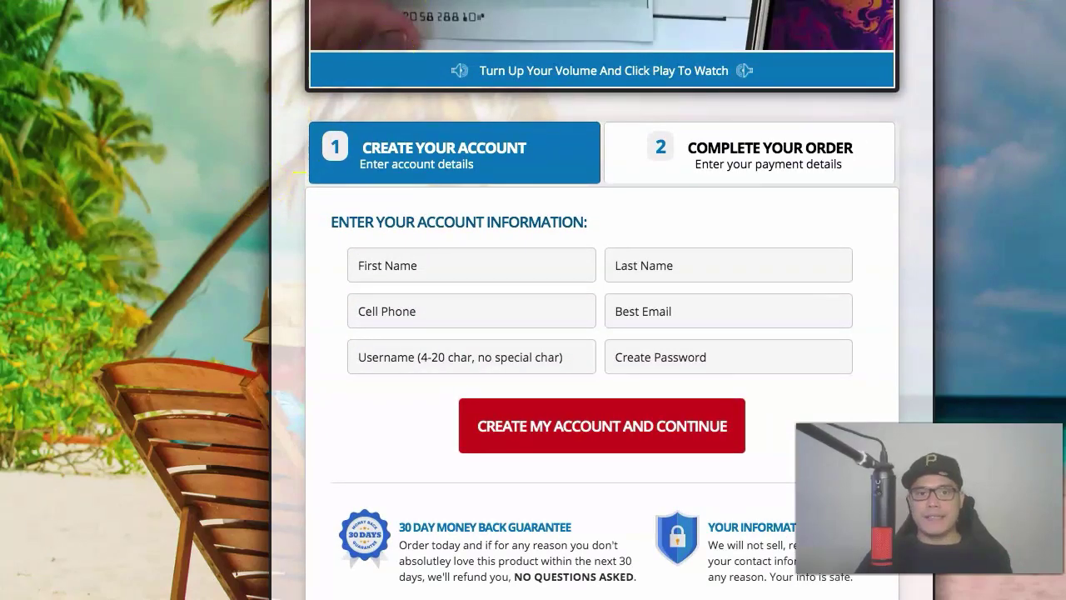
pyautogui.scroll(5, 238, 91)
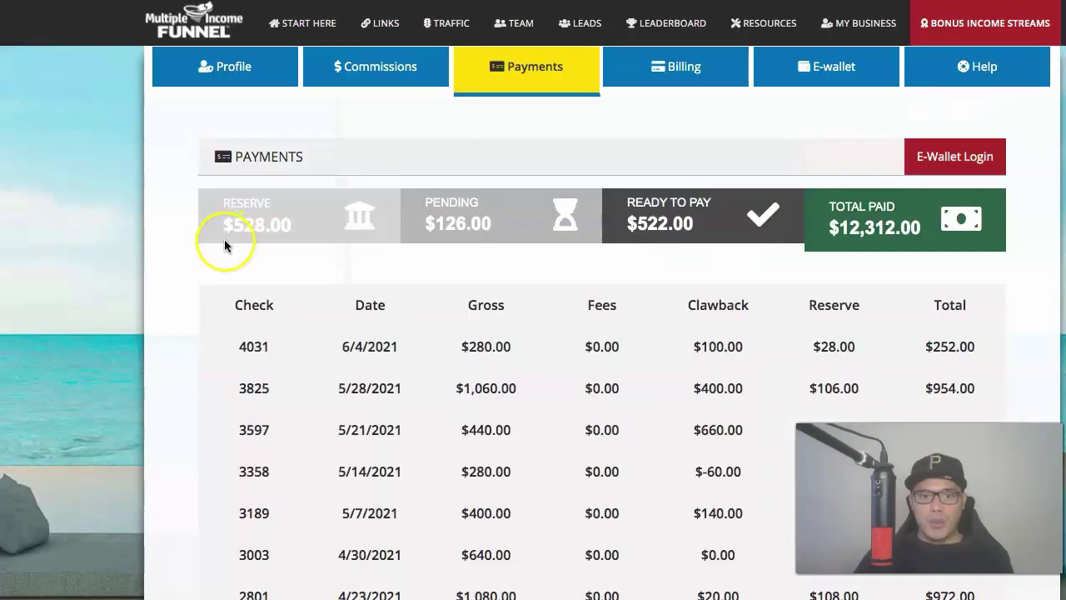
# Step: Switch to the Multiple Income Funnel Payments page and review the payment history and the Total Paid amount
pyautogui.scroll(-2, 209, 268)
pyautogui.scroll(-1, 211, 264)
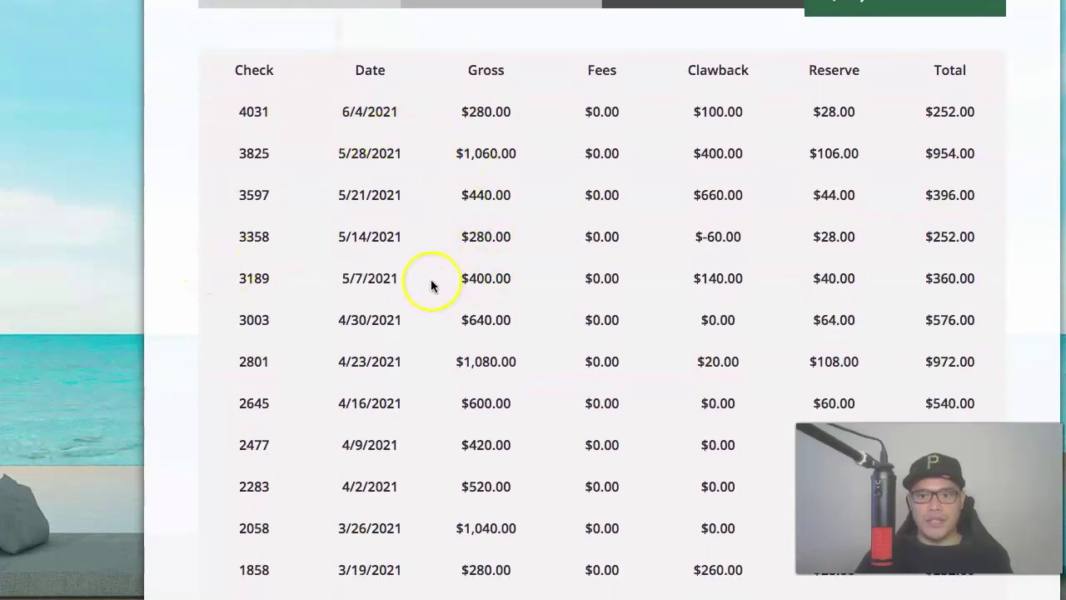
pyautogui.scroll(3, 430, 281)
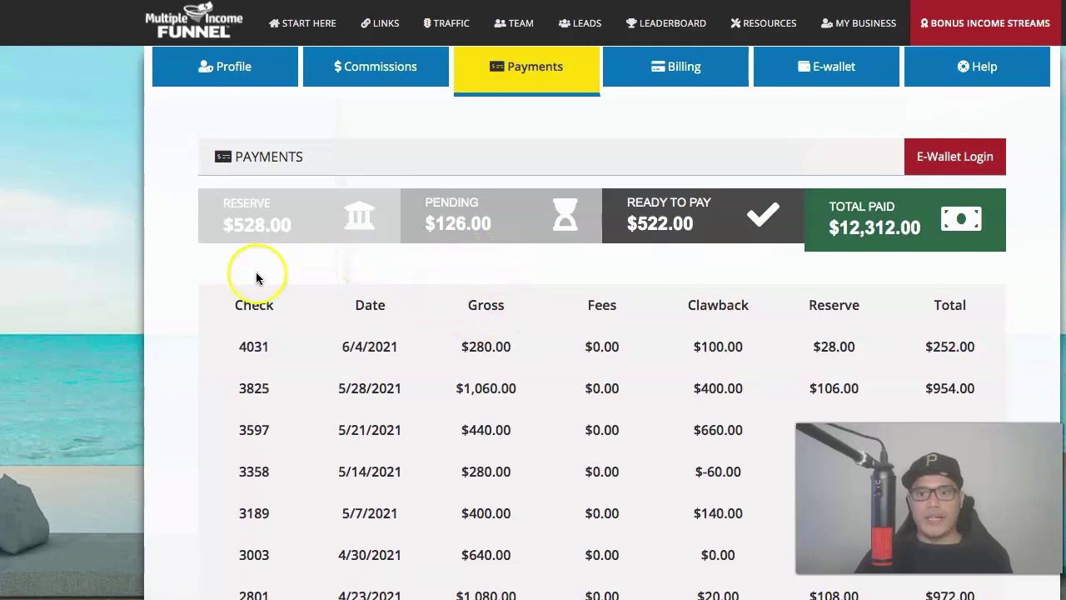
pyautogui.click(840, 242)
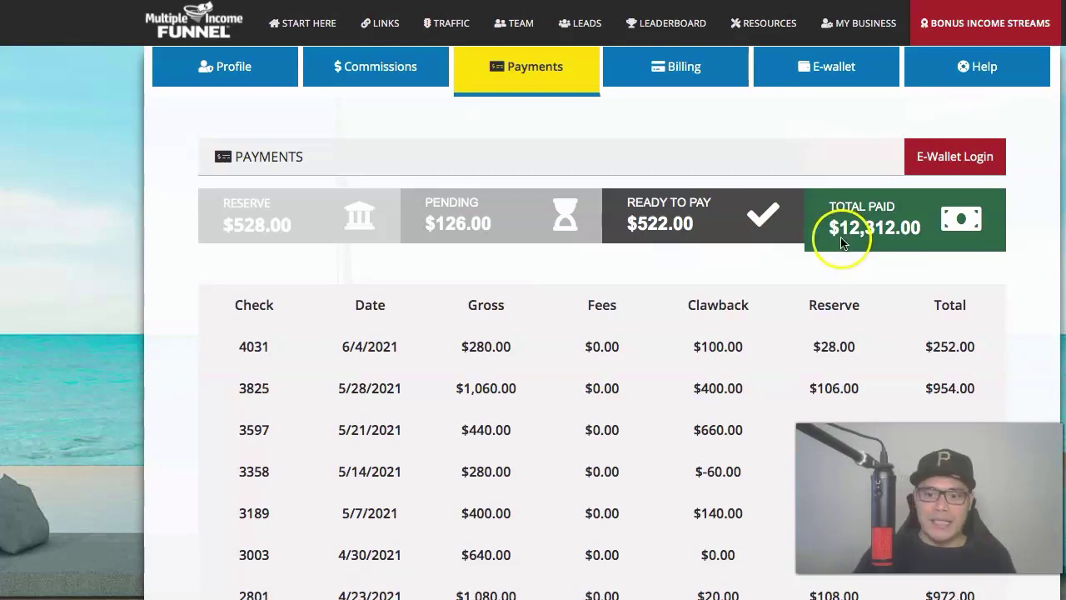
pyautogui.click(841, 240)
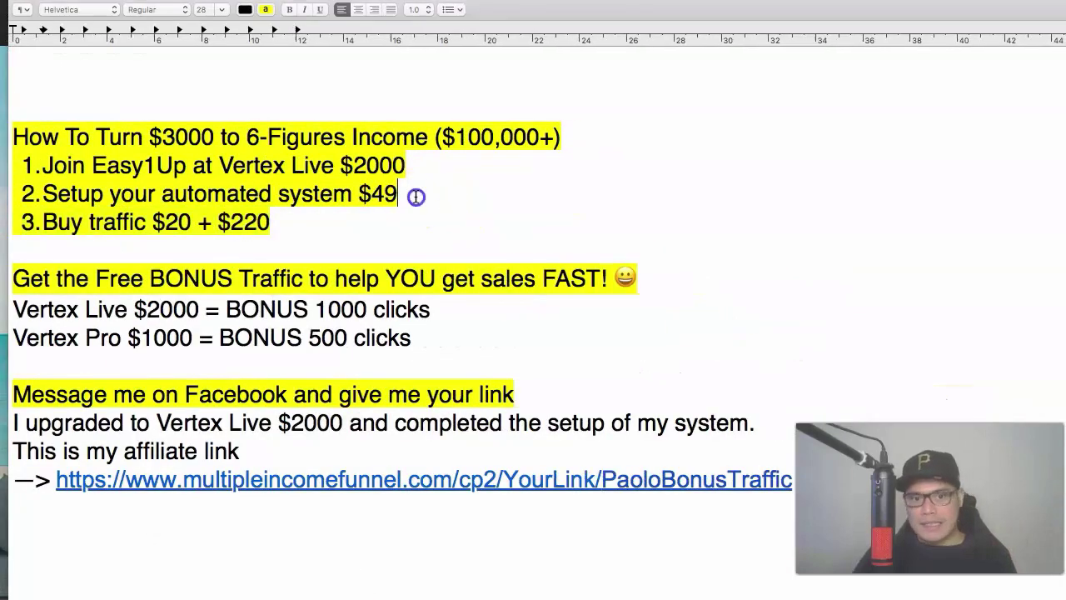
# Step: Highlight the automated system line in the notes, and review the payouts in Multiple Income Funnel and Traffic Authority
pyautogui.moveTo(411, 198); pyautogui.dragTo(25, 195)
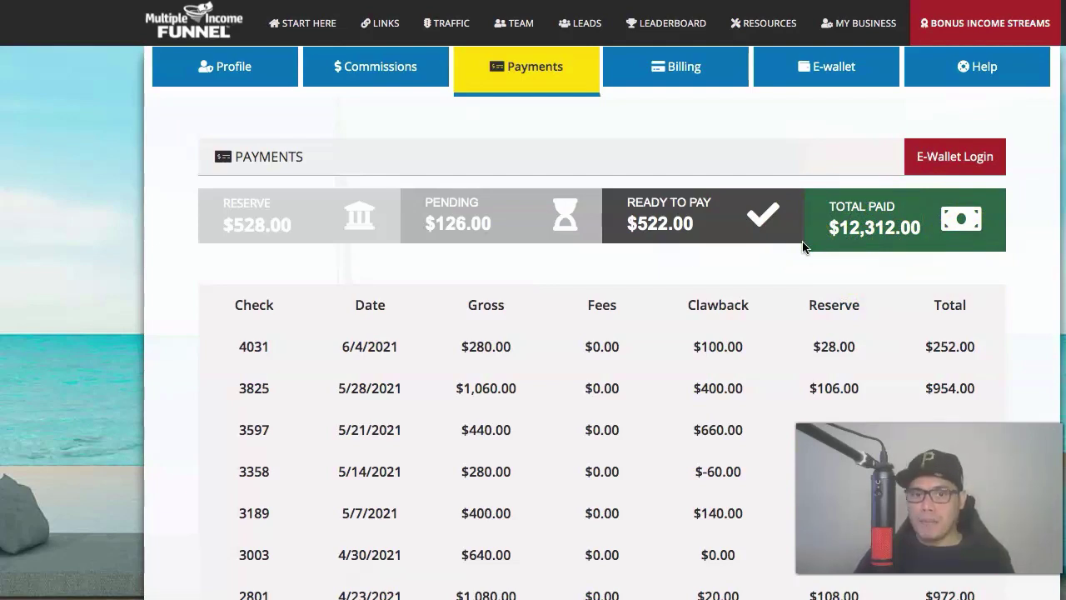
pyautogui.click(550, 72)
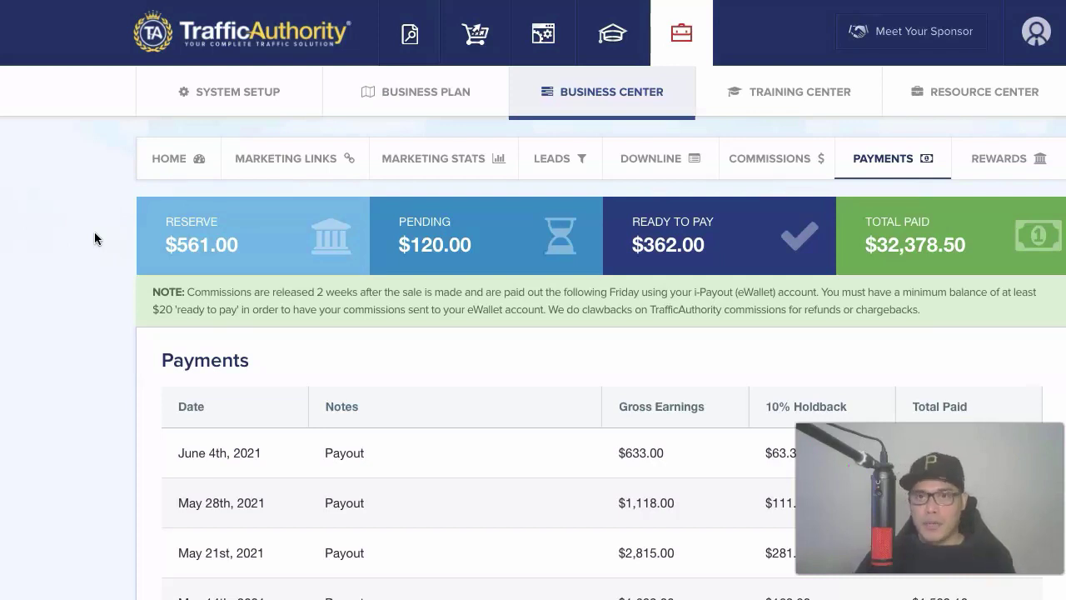
pyautogui.scroll(-1, 94, 239)
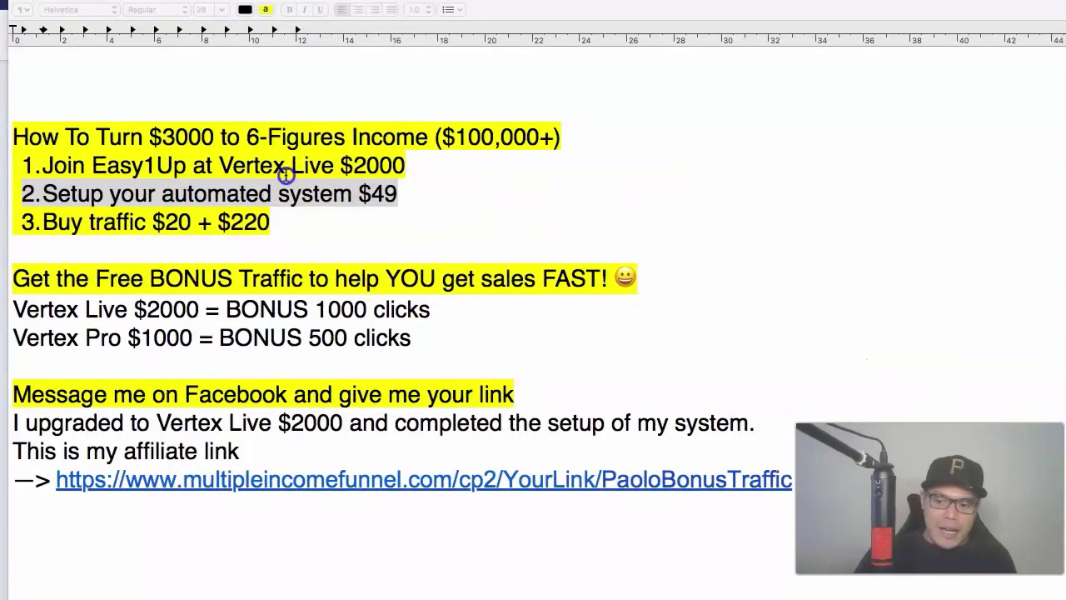
# Step: Highlight the $3000 amount in the notes' title line, and return to the Traffic Authority Payments page
pyautogui.moveTo(215, 136); pyautogui.dragTo(147, 137)
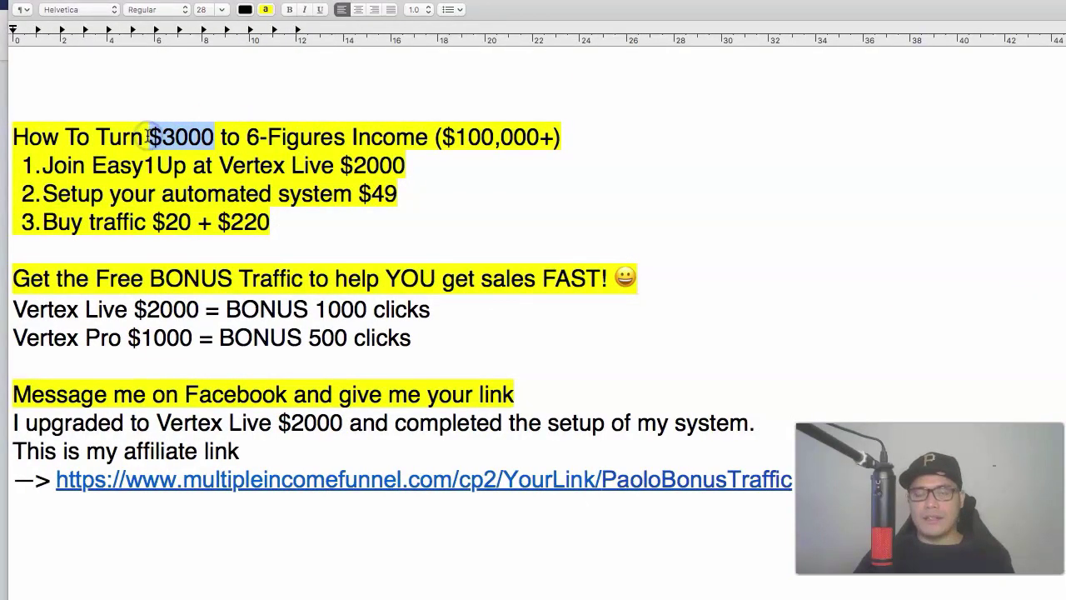
pyautogui.click(468, 168)
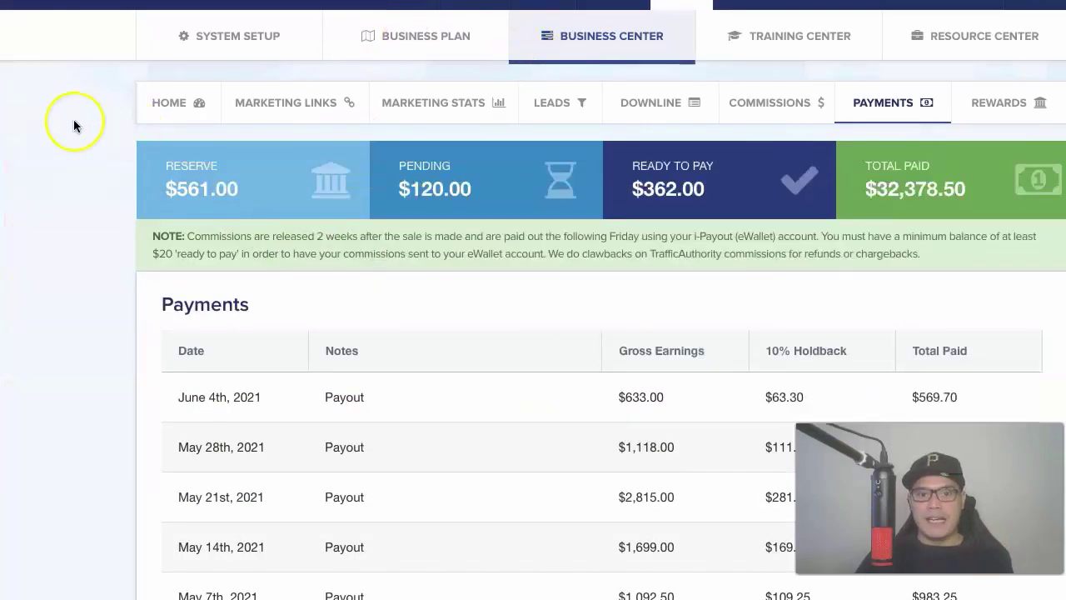
pyautogui.click(74, 124)
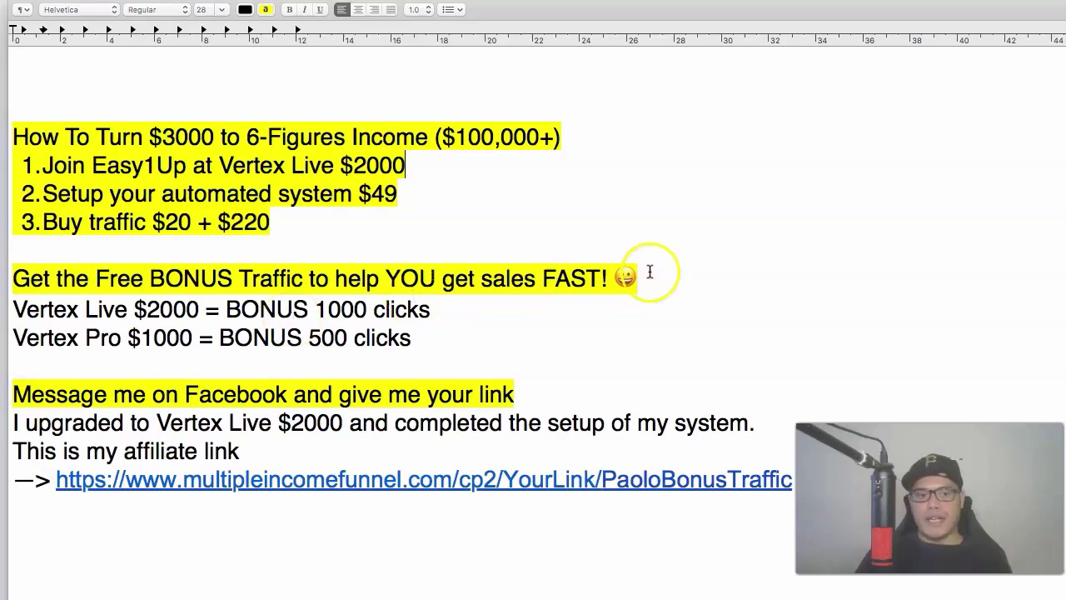
# Step: Highlight the Free BONUS Traffic heading and the Vertex Live bonus line in the notes, one after the other
pyautogui.moveTo(634, 278); pyautogui.dragTo(16, 283)
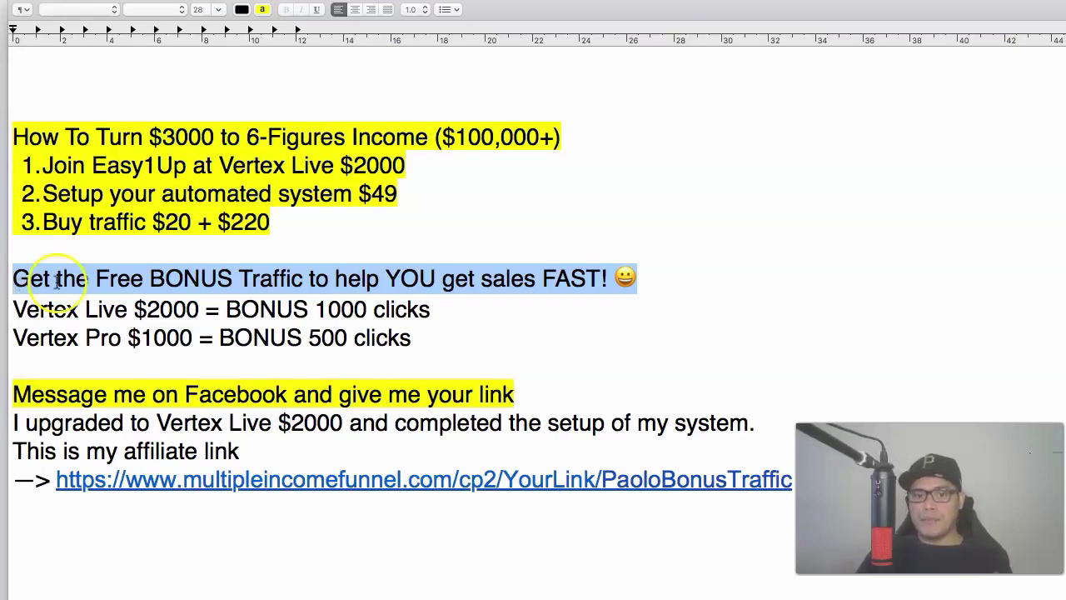
pyautogui.click(487, 315)
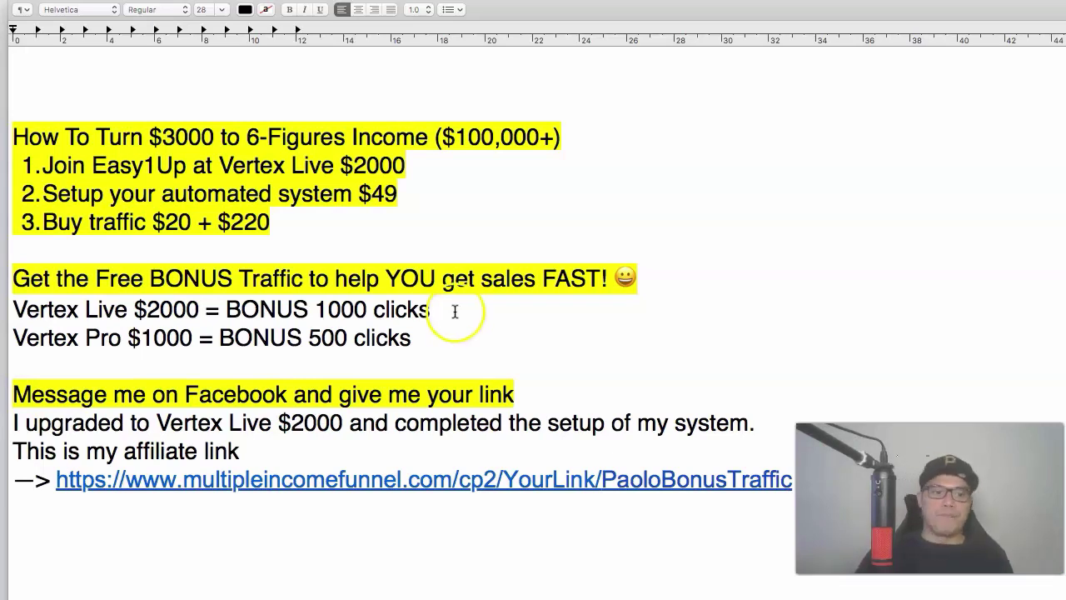
pyautogui.moveTo(447, 310); pyautogui.dragTo(14, 310)
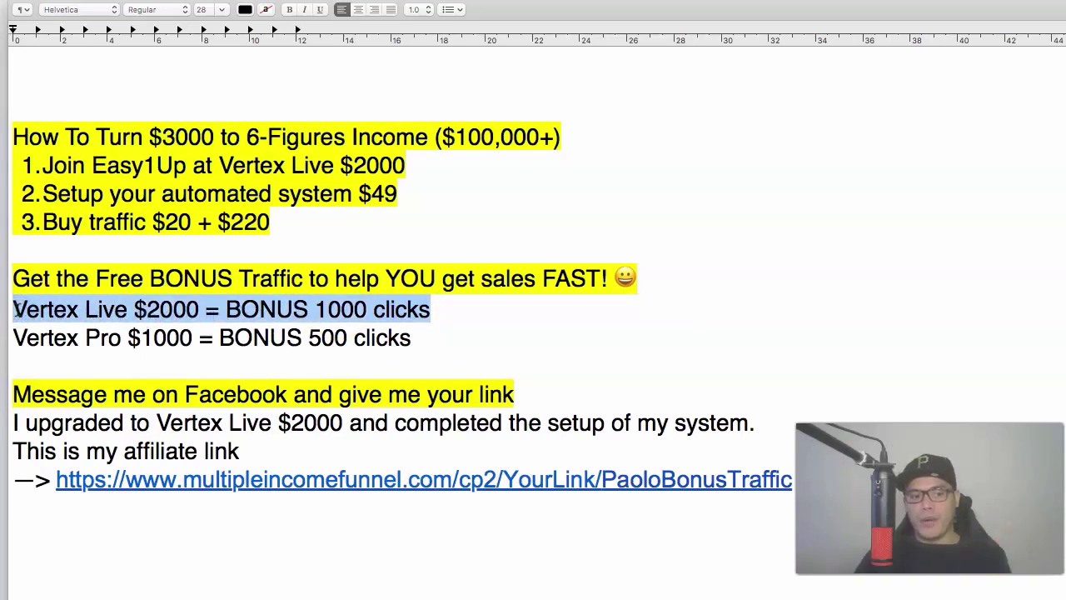
pyautogui.click(499, 196)
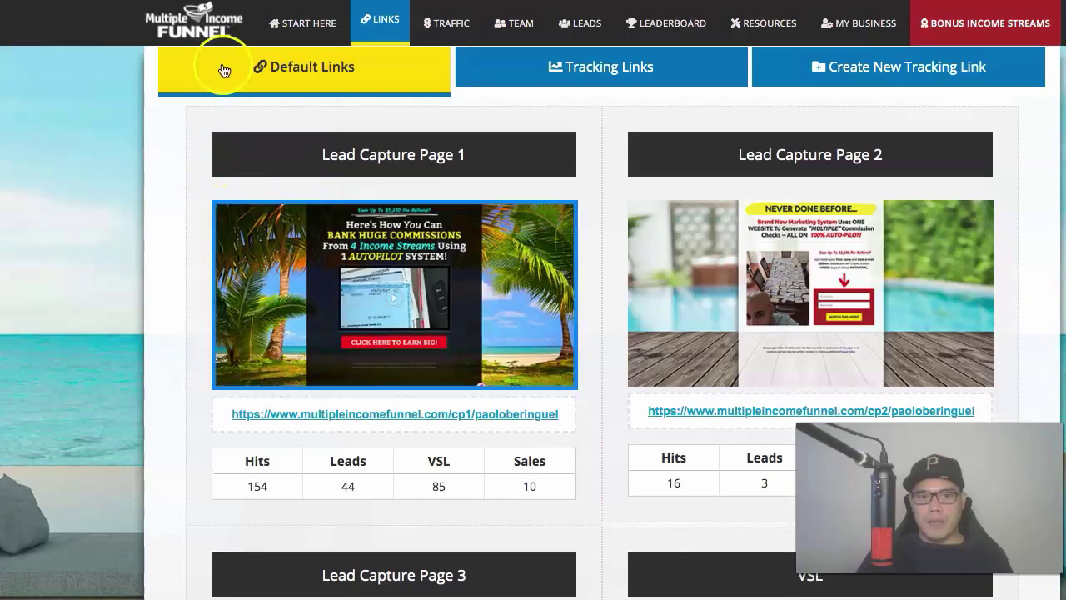
# Step: Copy the Lead Capture Page 2 link from the Default Links page of Multiple Income Funnel
pyautogui.scroll(-2, 161, 190)
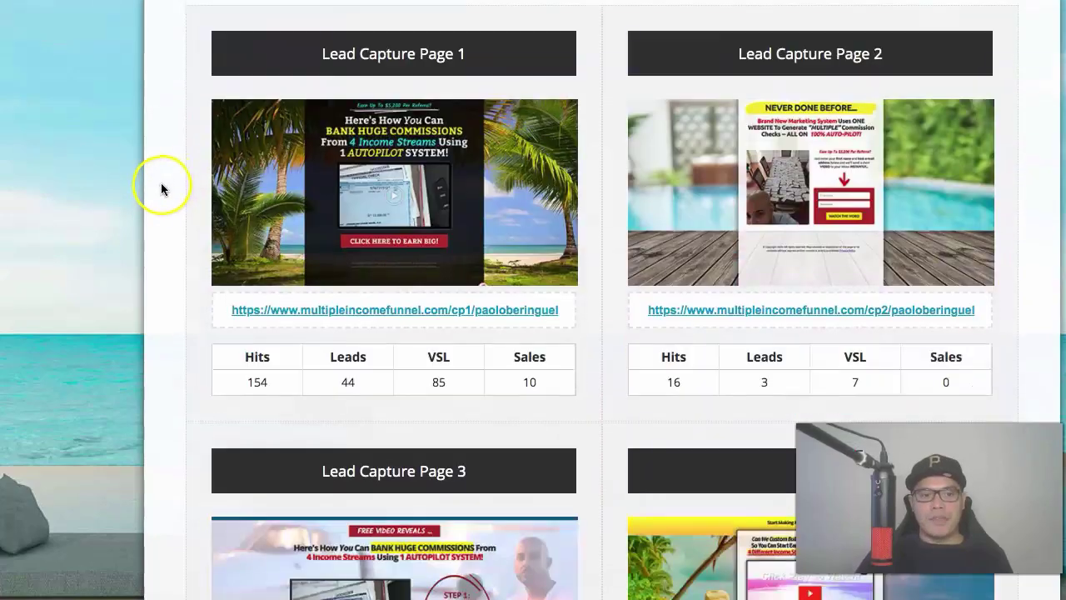
pyautogui.rightClick(681, 311)
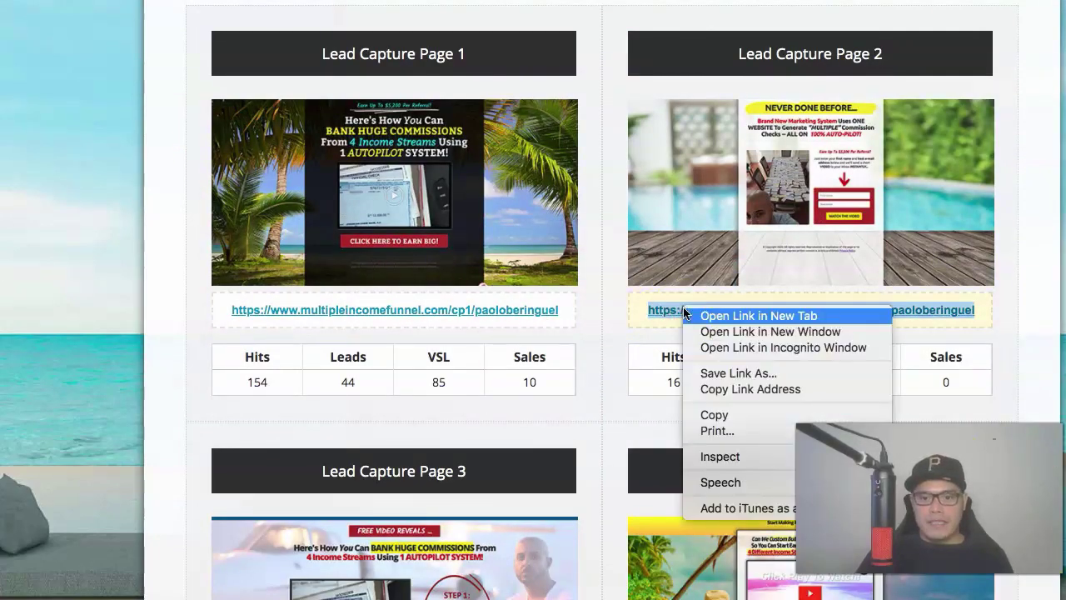
pyautogui.click(702, 416)
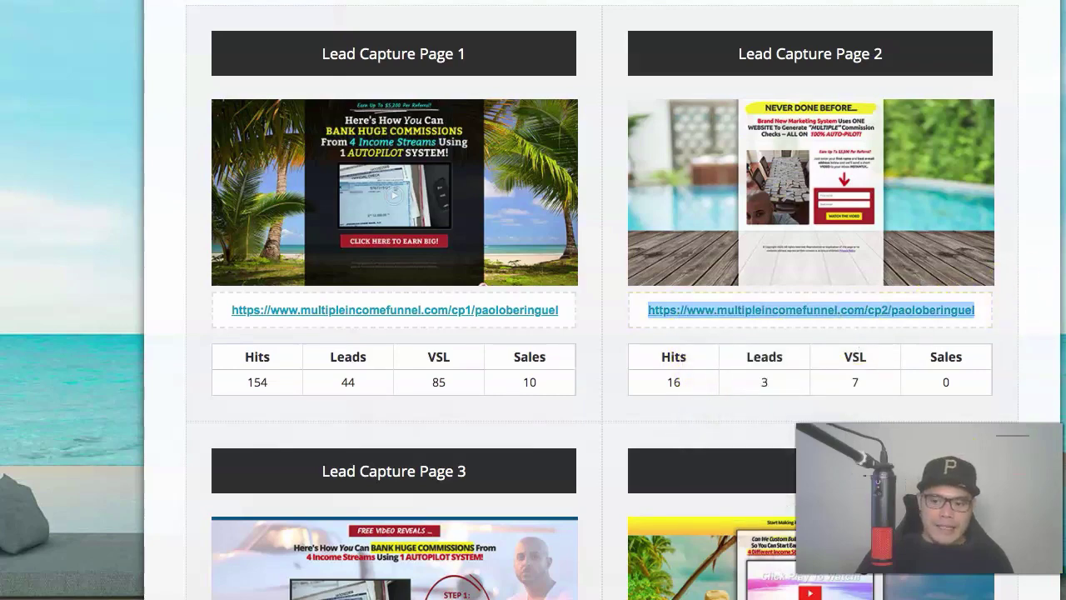
# Step: Switch to the notes, read through the Facebook message template, and copy its sample affiliate link up to and including YourLink/
pyautogui.press('super+Tab')
pyautogui.click(468, 377)
pyautogui.scroll(-1, 466, 368)
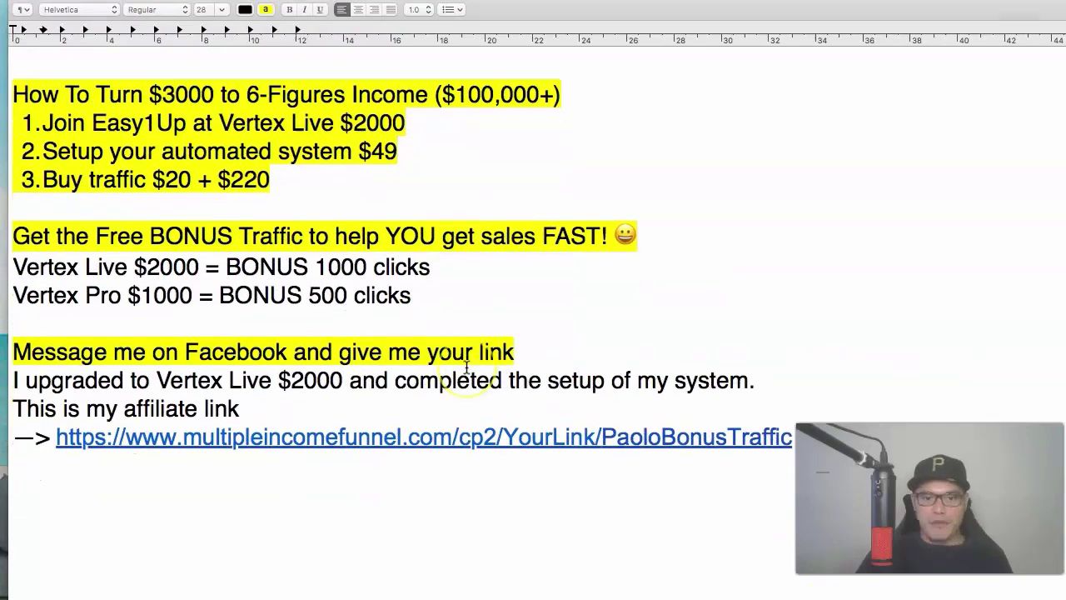
pyautogui.scroll(-1, 466, 367)
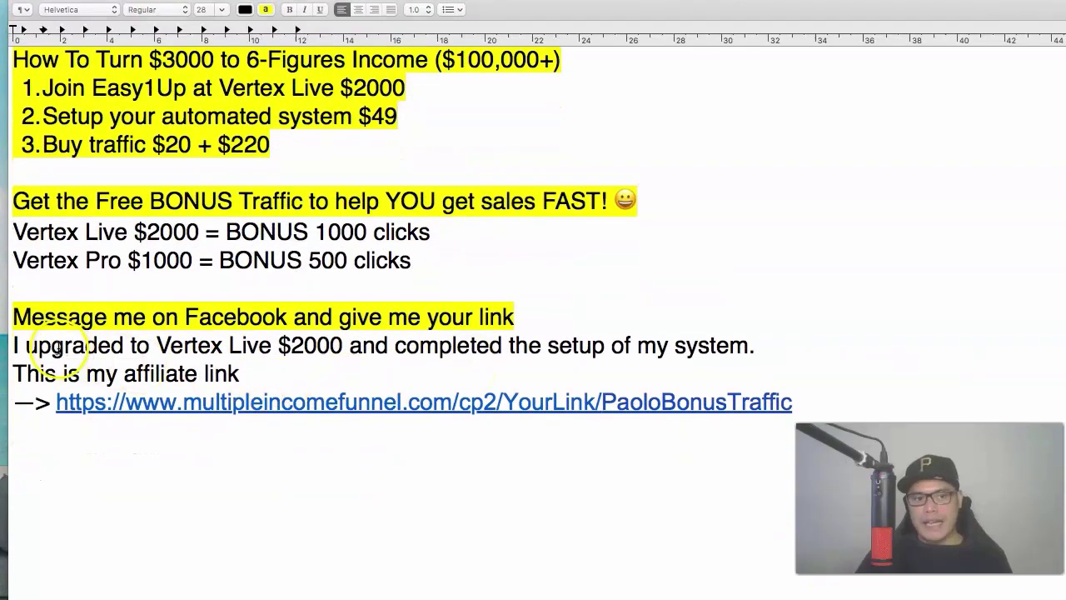
pyautogui.scroll(1, 57, 348)
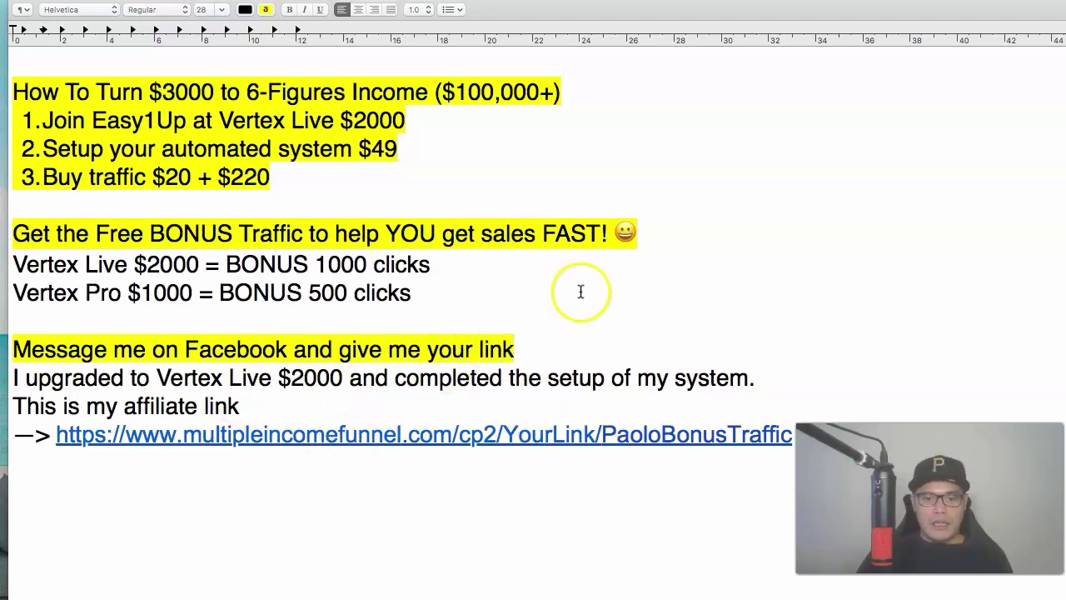
pyautogui.rightClick(438, 440)
pyautogui.click(481, 523)
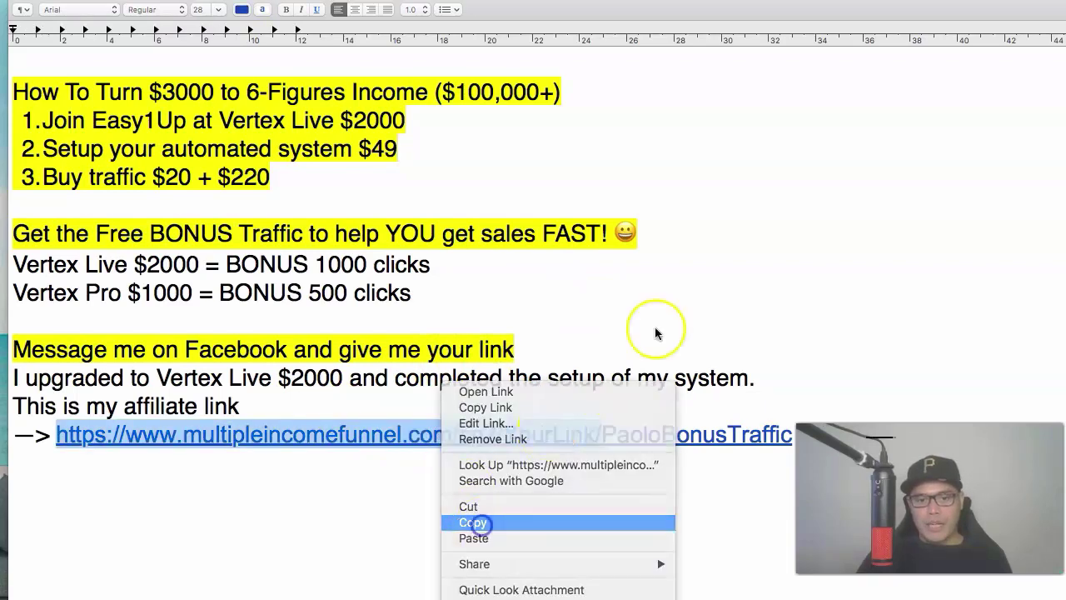
pyautogui.click(690, 294)
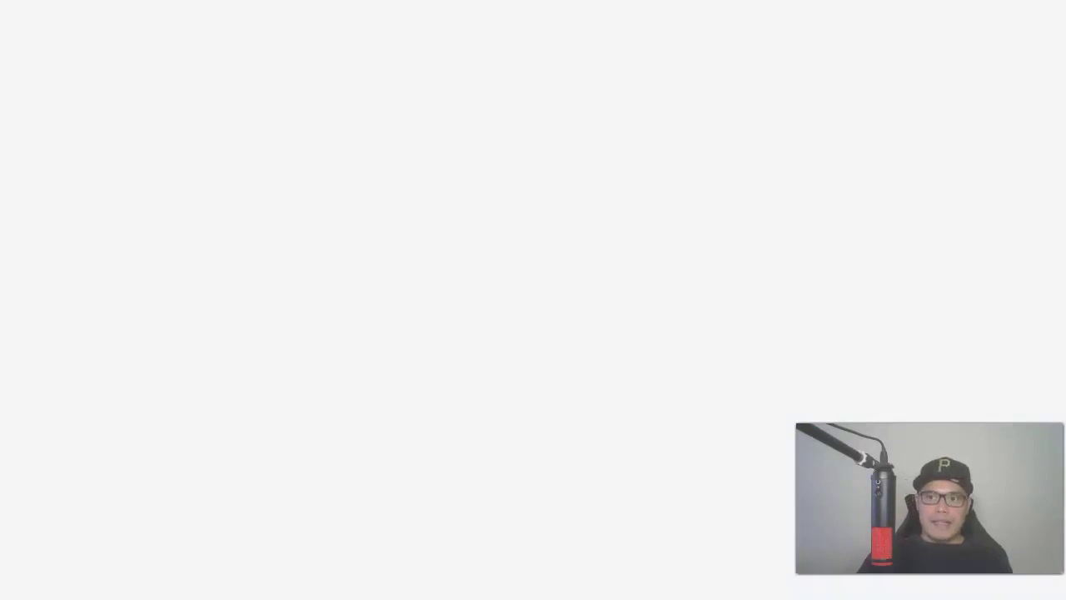
# Step: Paste the copied sample link as the ad URL in the click order's checkout form and look over the order options
pyautogui.rightClick(379, 272)
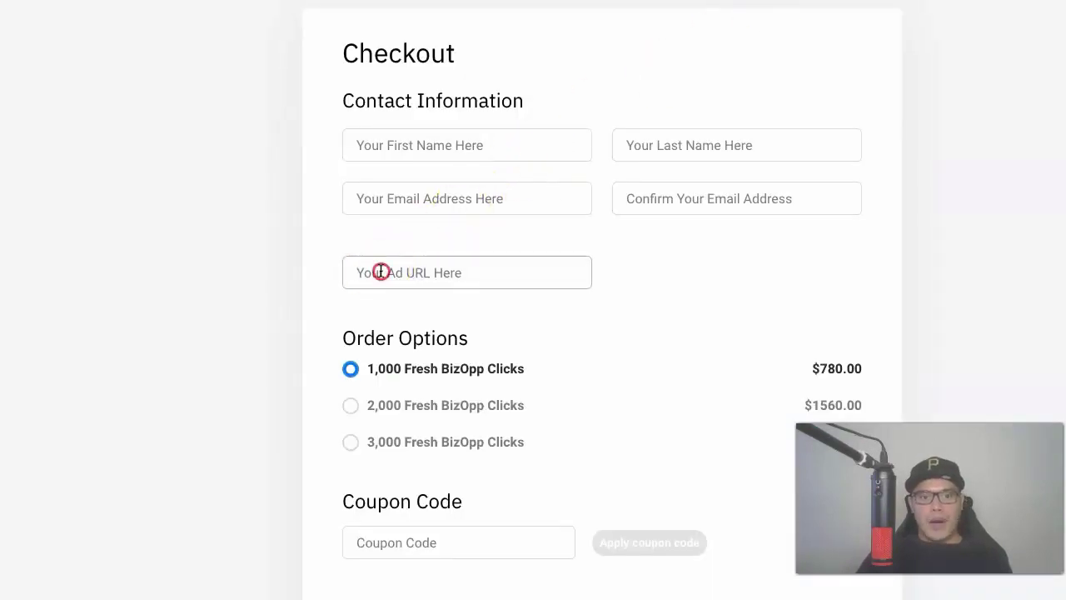
pyautogui.click(420, 377)
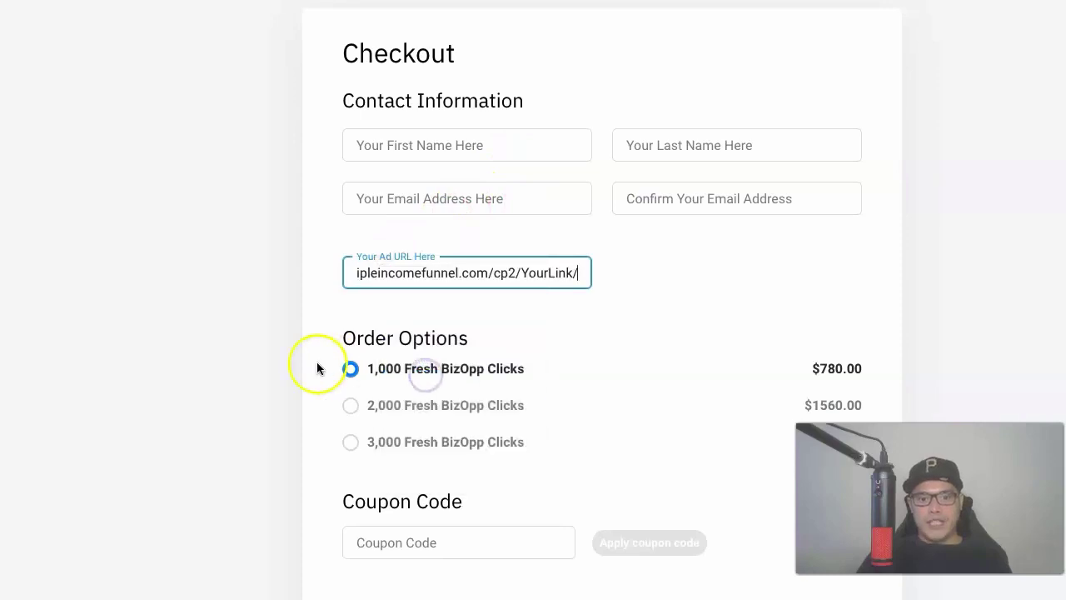
pyautogui.scroll(-2, 246, 358)
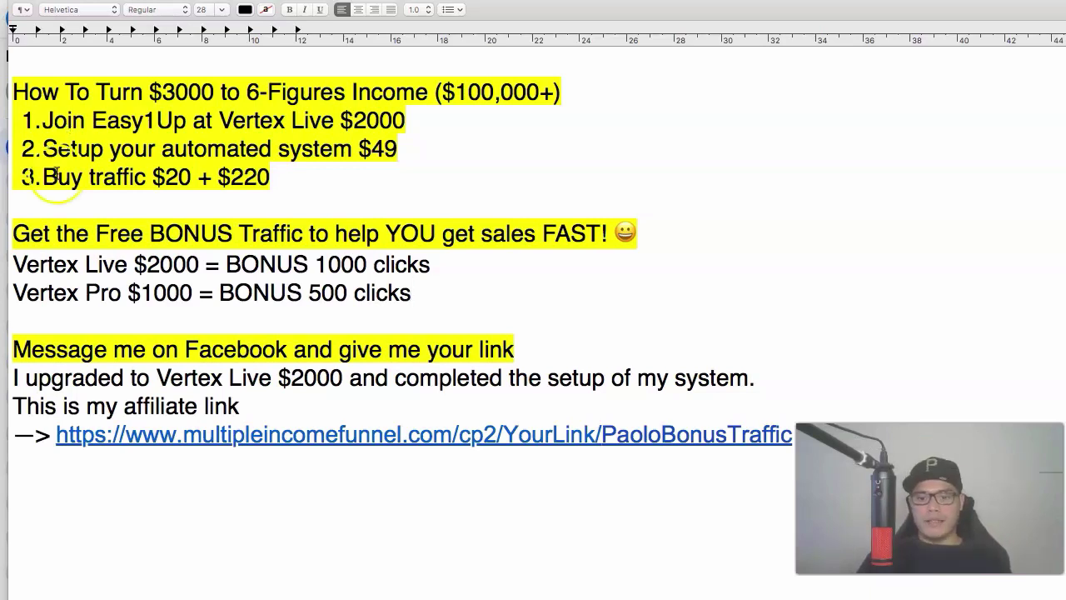
# Step: Return to the notes and place the cursor at the $20 amount in the Buy traffic line
pyautogui.click(155, 181)
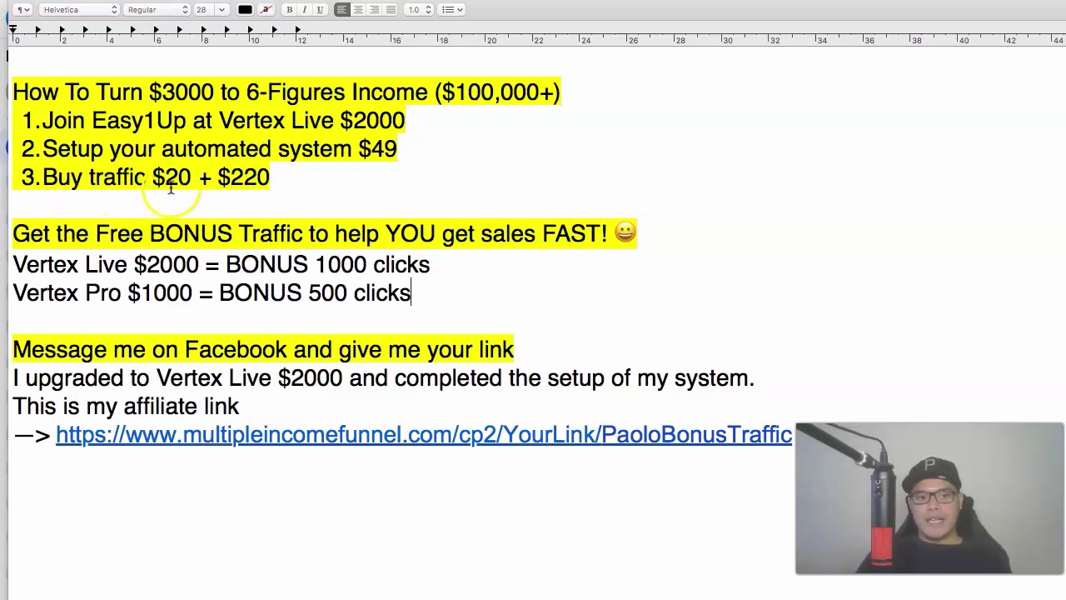